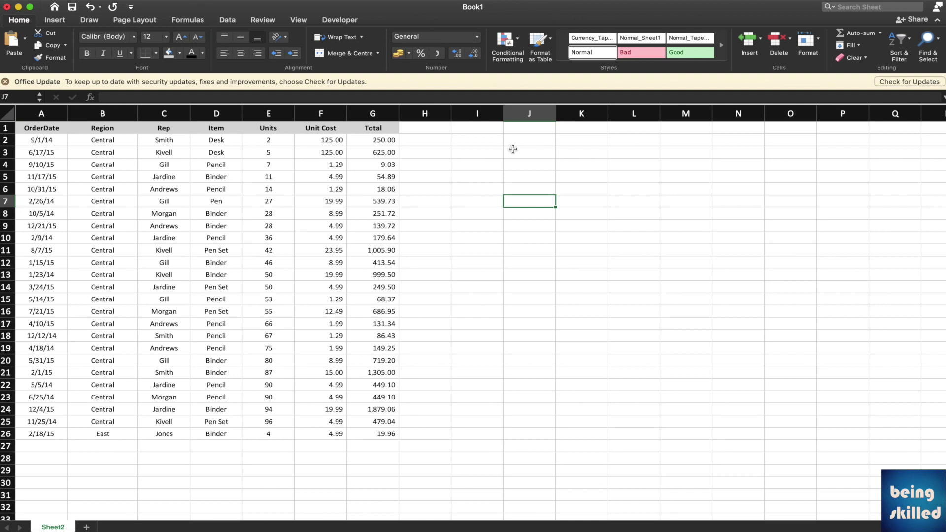
Change the Region of row 12 (B12) to South, then select row 5's Region cell
drag(41, 128, 377, 434)
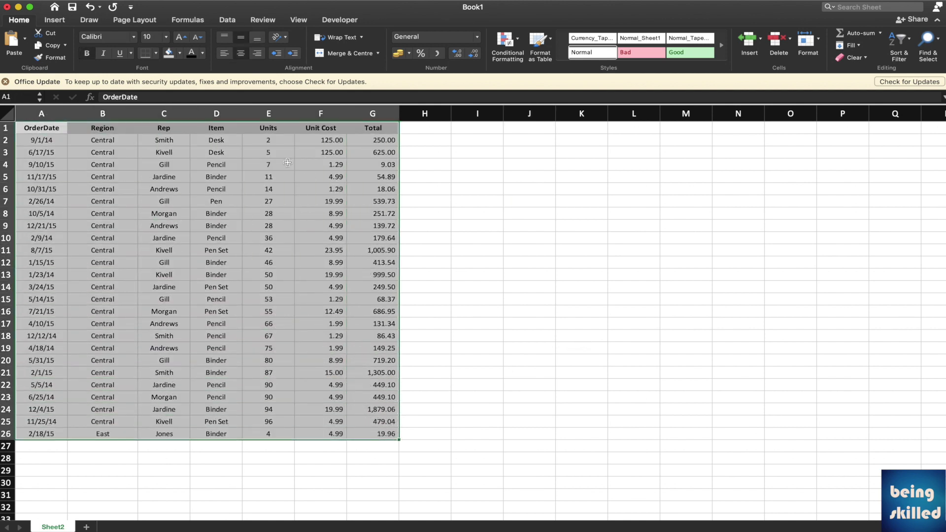
click(178, 152)
click(177, 129)
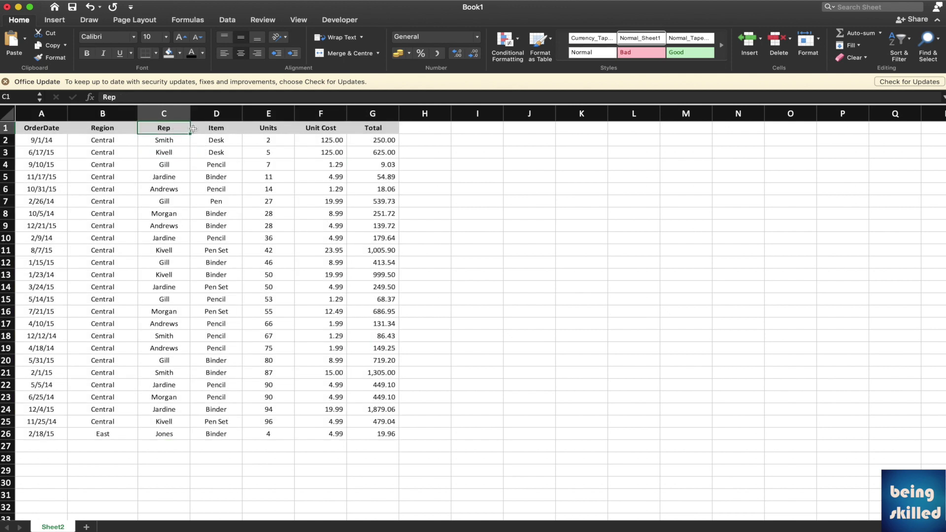
click(235, 128)
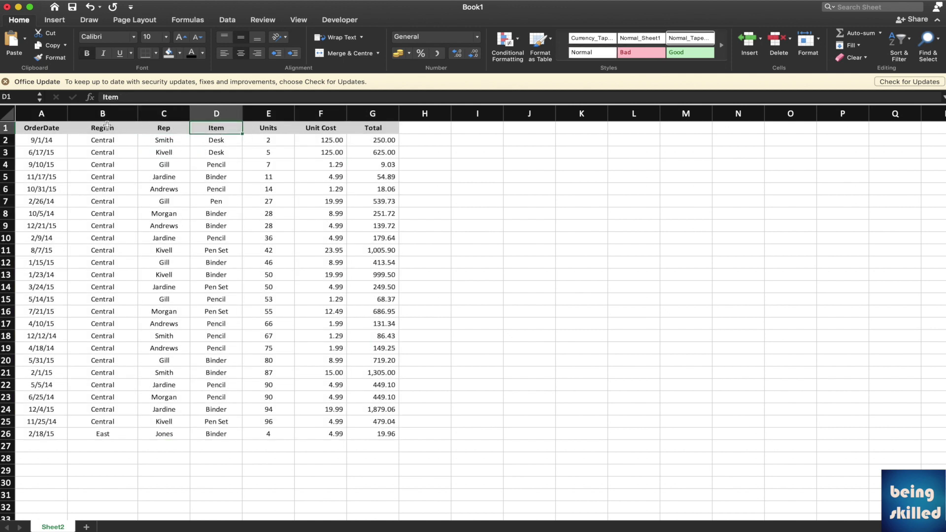
click(95, 266)
text(S)
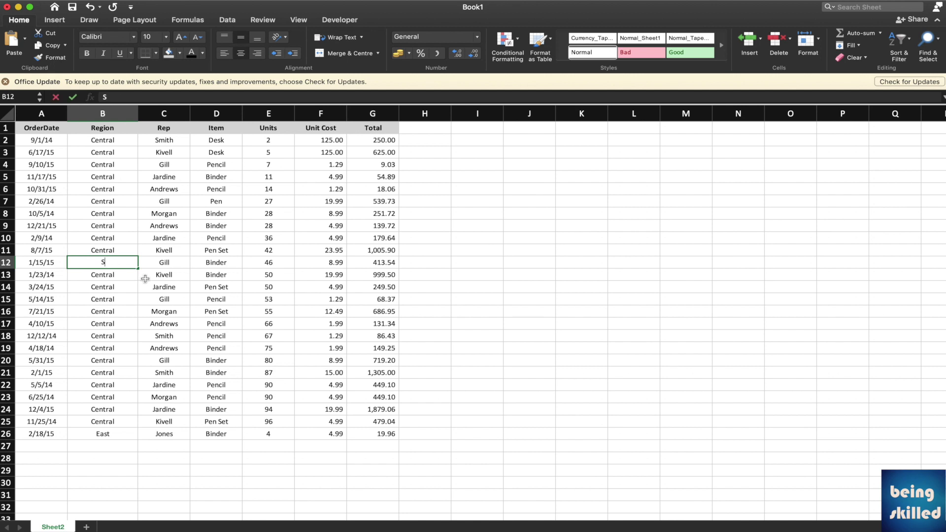
text(outh)
key(Tab)
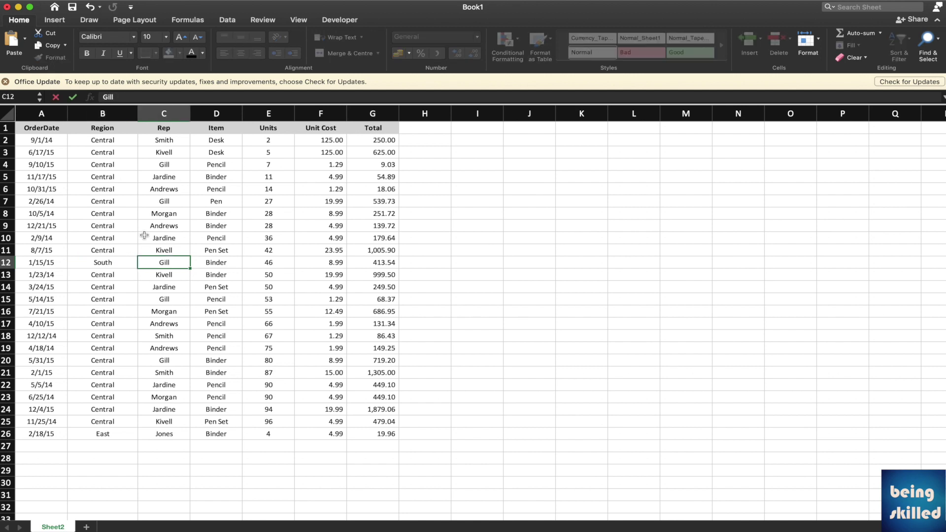
click(112, 181)
text(South)
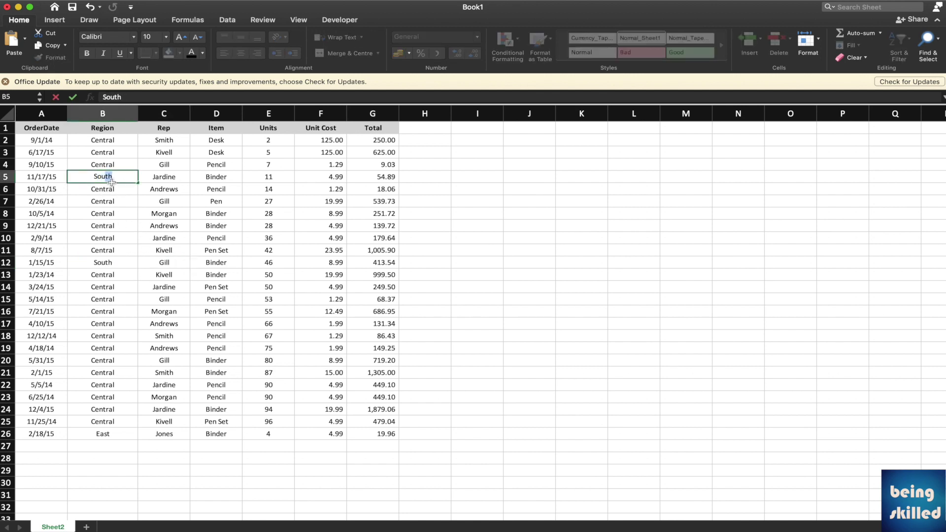
Change the Region of rows 18 and 22 (B18, B22) to North
click(105, 335)
text(North)
key(Return)
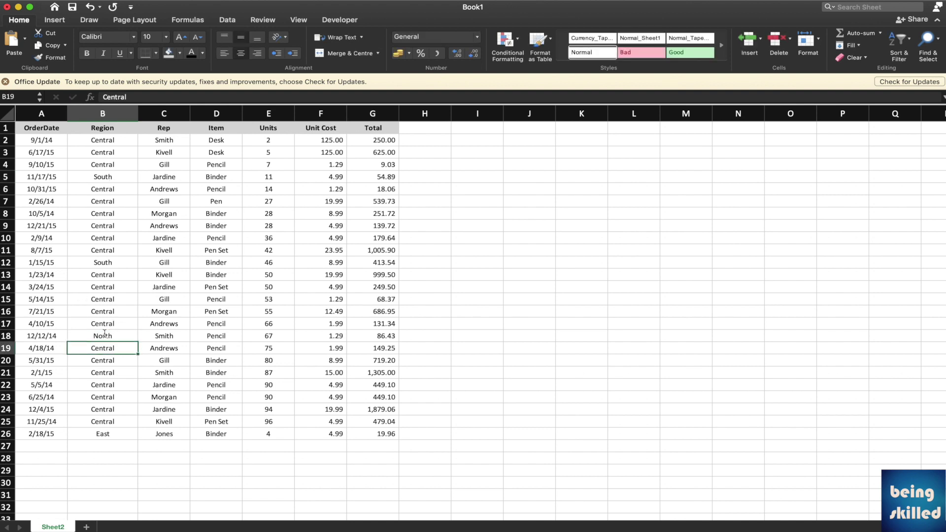
click(111, 384)
text(North)
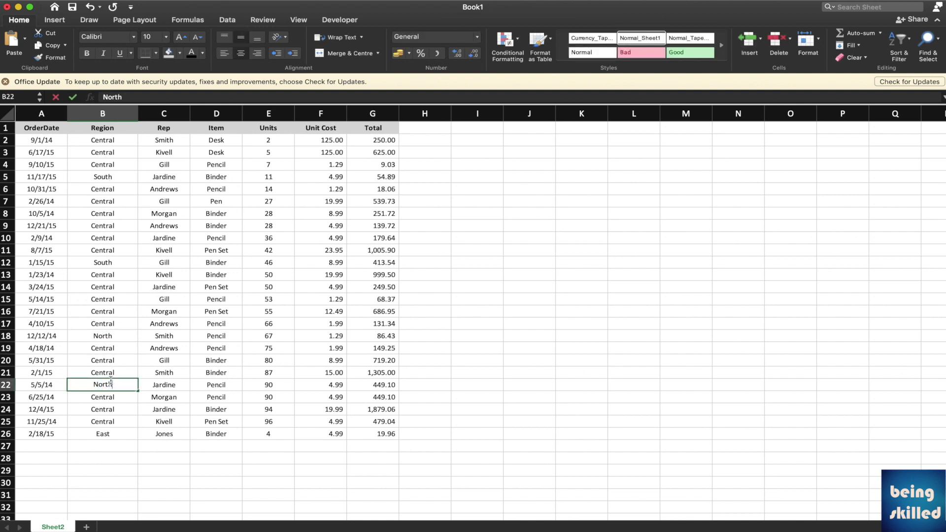
key(Tab)
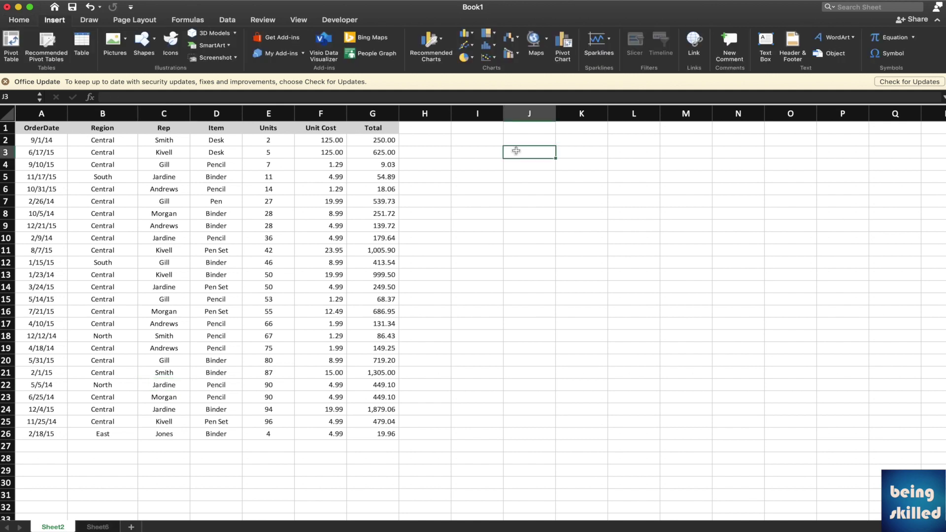
Insert a pivot table from columns A:G of Sheet2, placed at Sheet2!$L$4
click(505, 148)
click(12, 54)
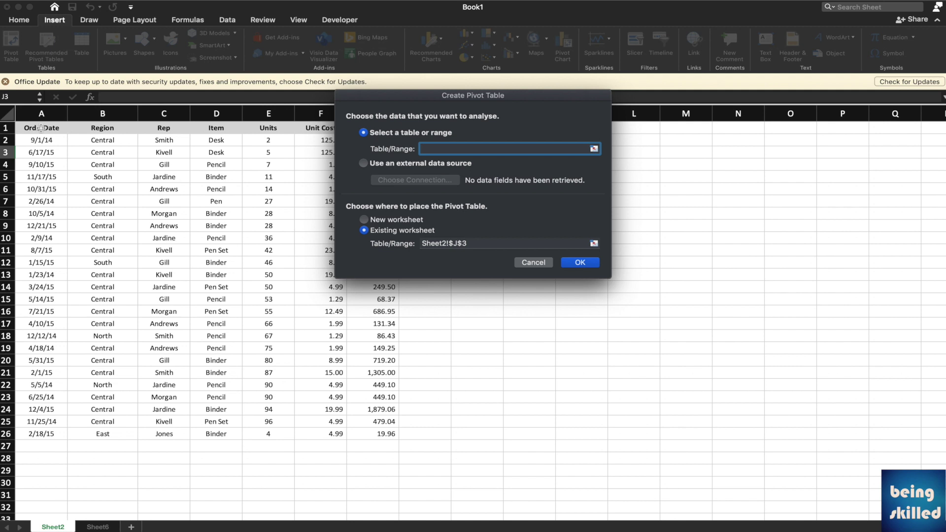
drag(41, 128, 383, 435)
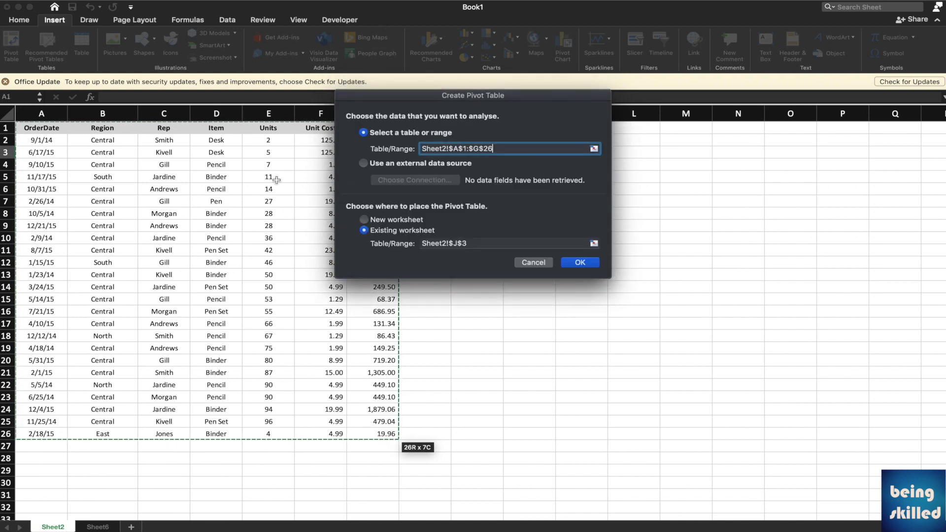
click(37, 111)
drag(37, 111, 358, 148)
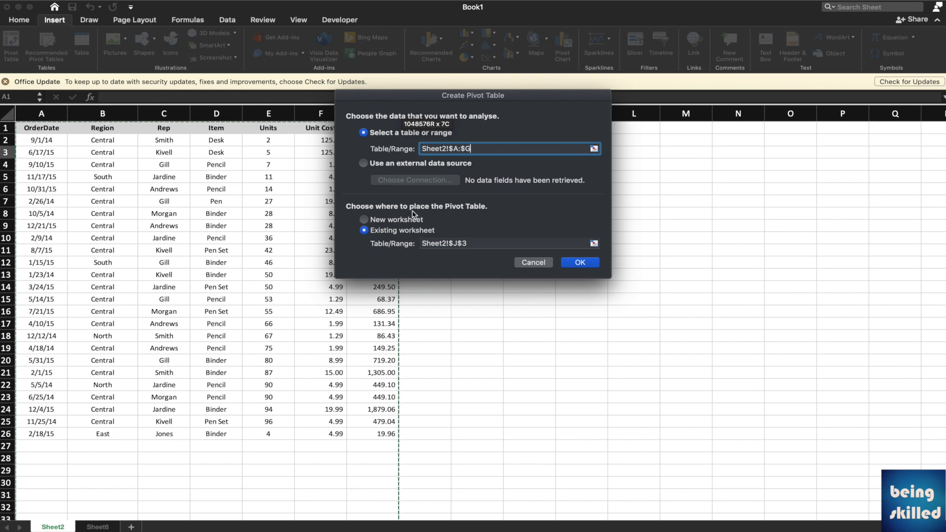
click(472, 245)
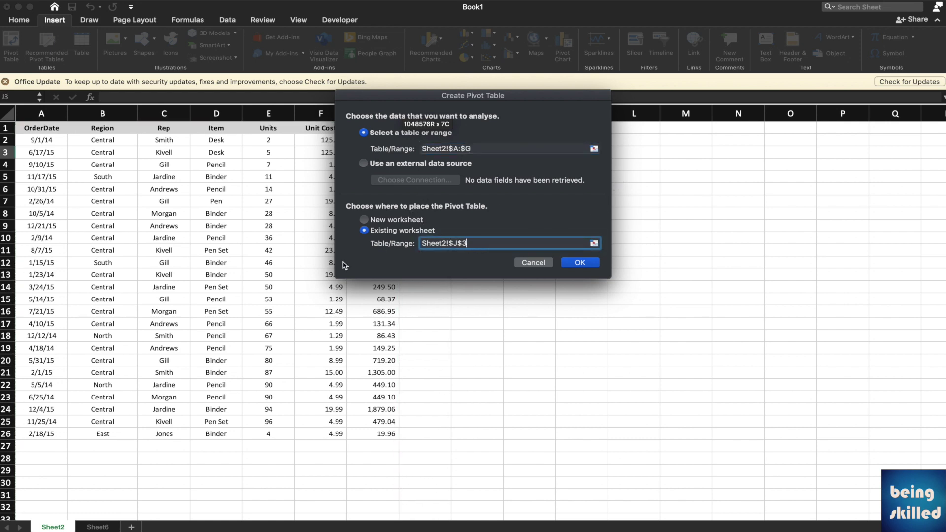
click(639, 161)
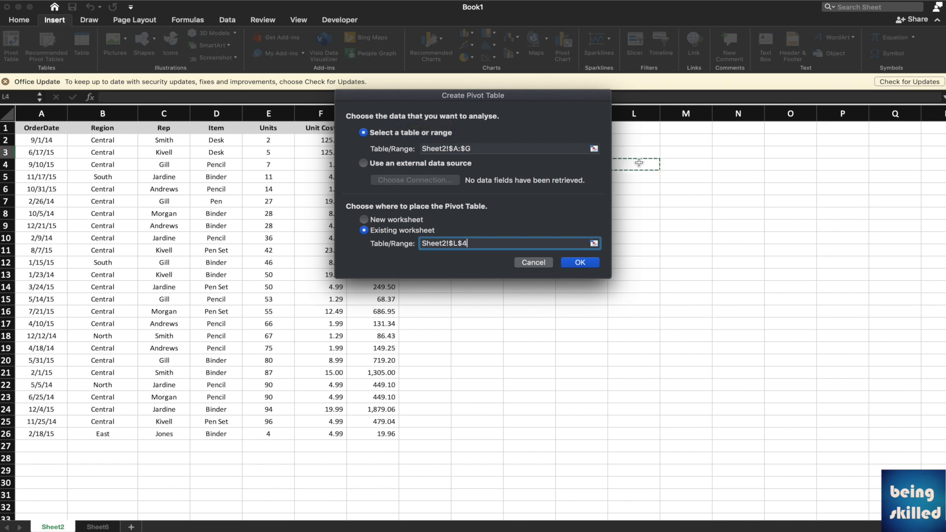
click(581, 262)
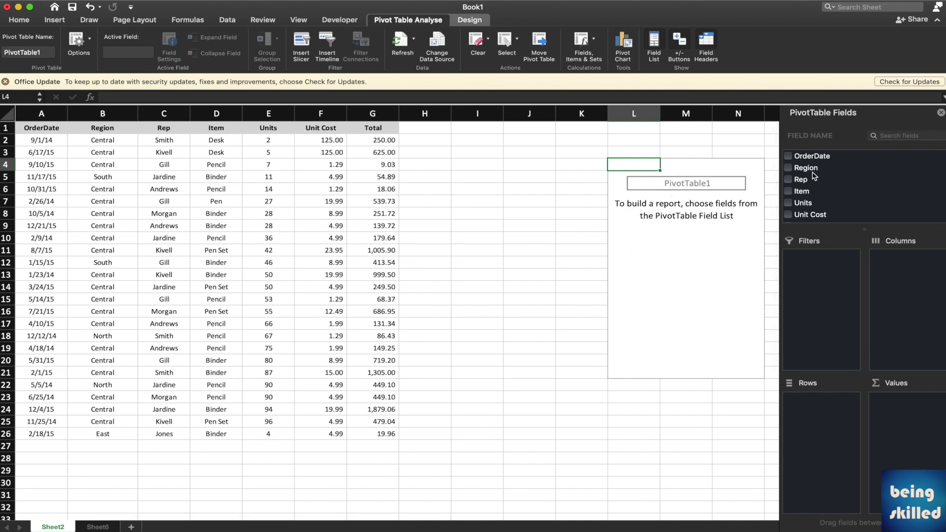
Add Region as rows with Sum of Units and Sum of Total, then select columns H to K
scroll(814, 176, down, 1)
scroll(813, 177, up, 1)
click(788, 168)
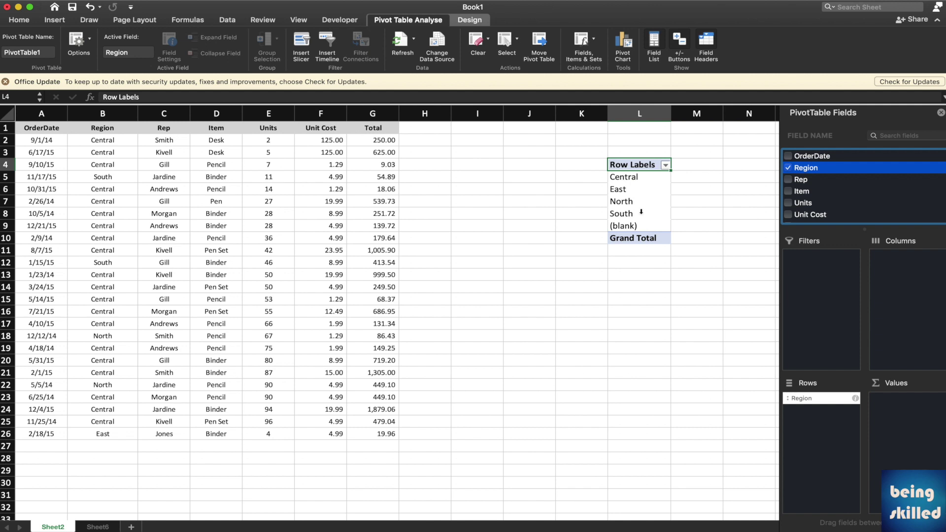
click(789, 202)
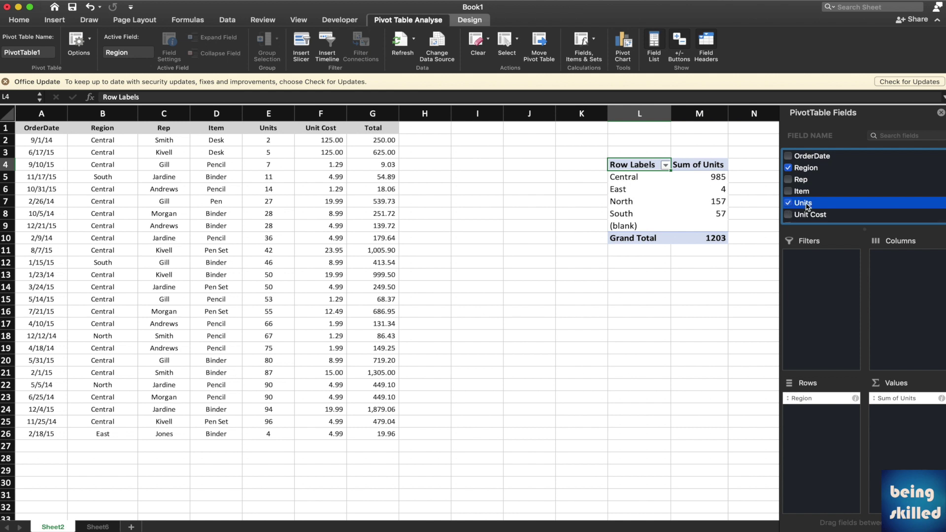
scroll(791, 202, down, 2)
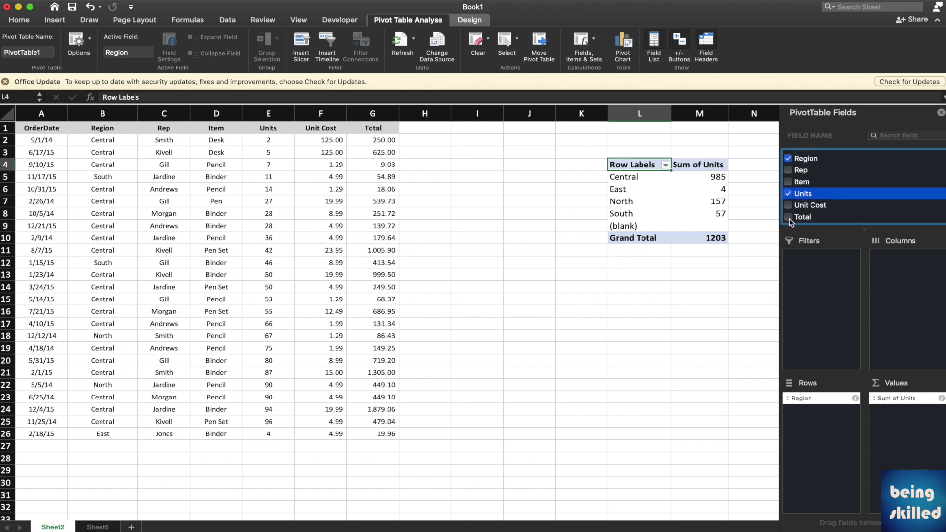
click(788, 219)
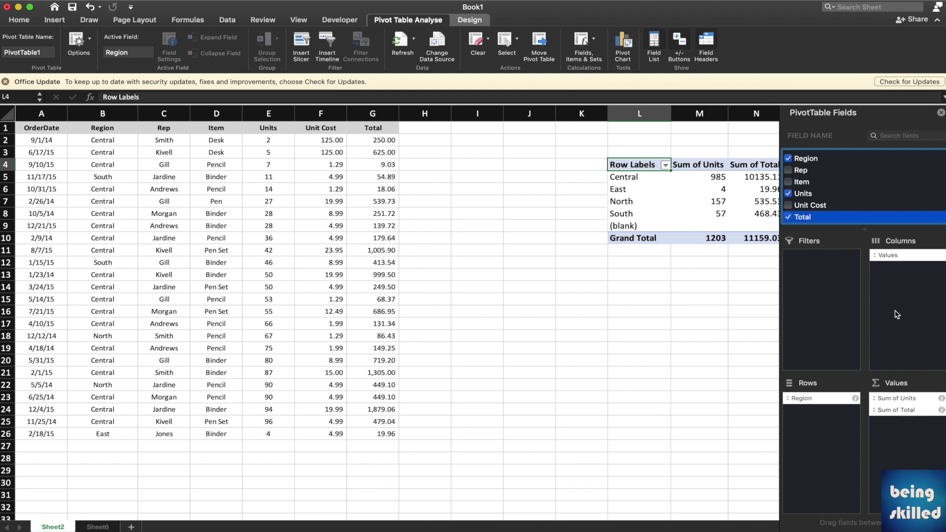
drag(583, 113, 436, 113)
Narrow columns H to K and select the Region pivot's Central row and labels
click(592, 142)
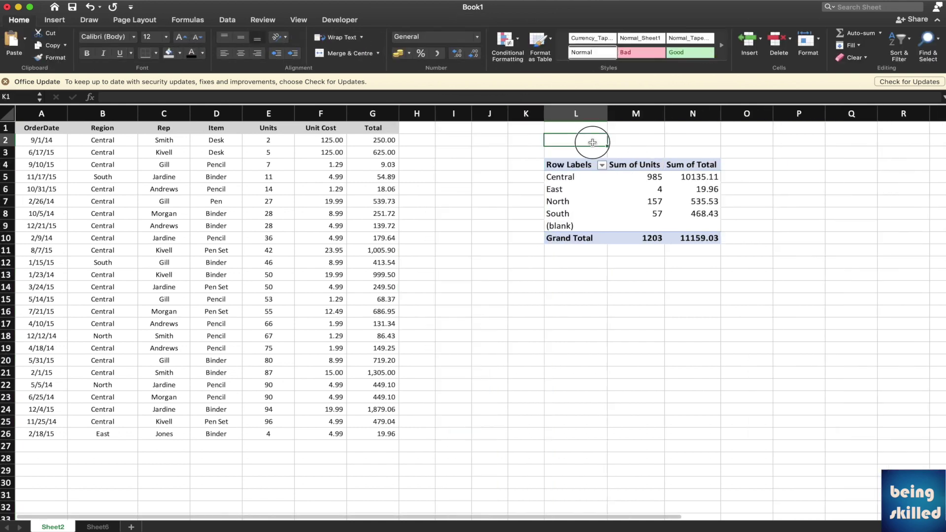
click(669, 189)
click(684, 178)
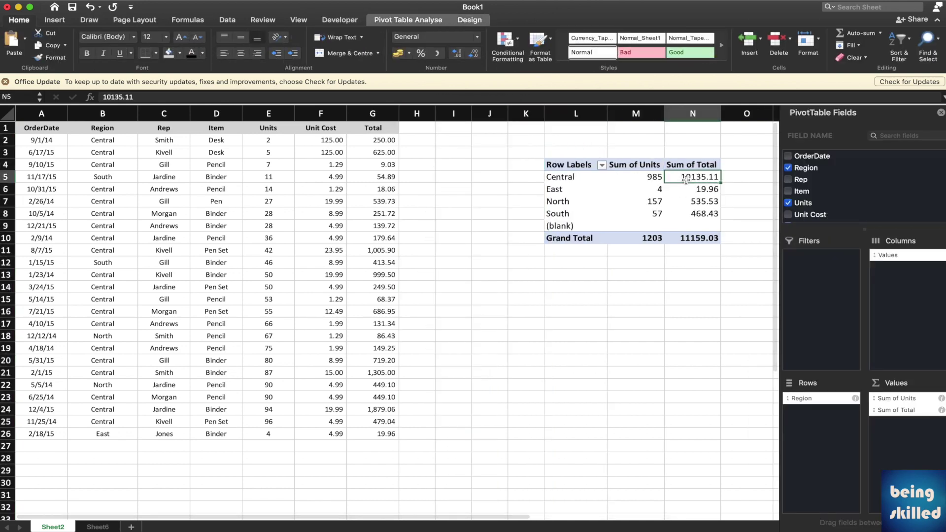
click(556, 176)
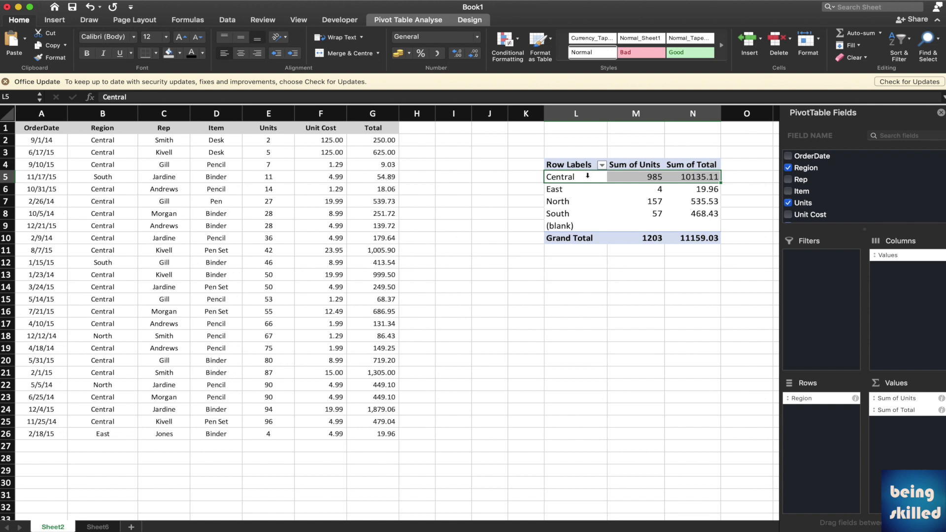
click(565, 185)
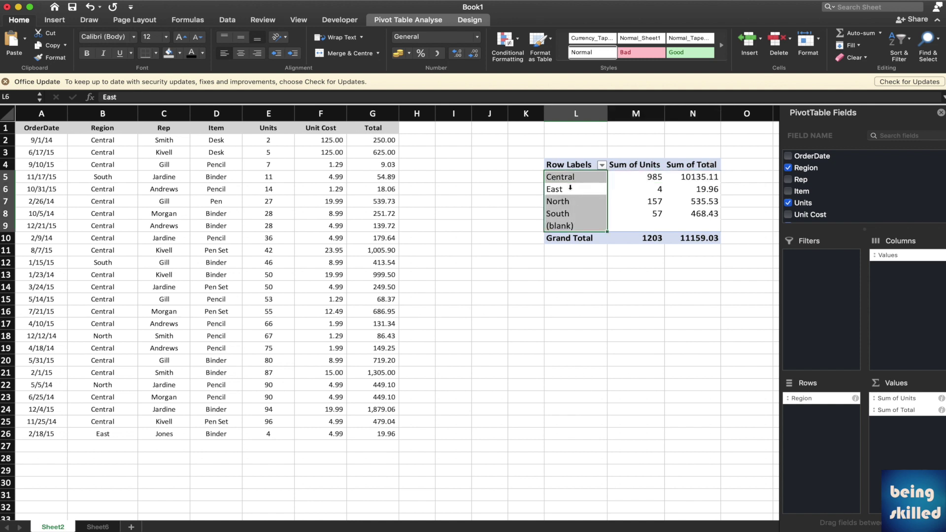
click(571, 179)
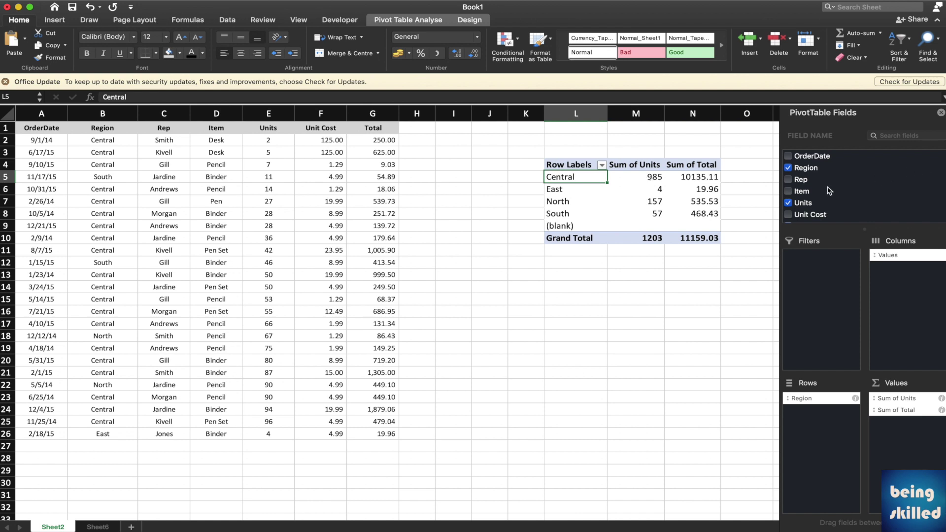
click(788, 180)
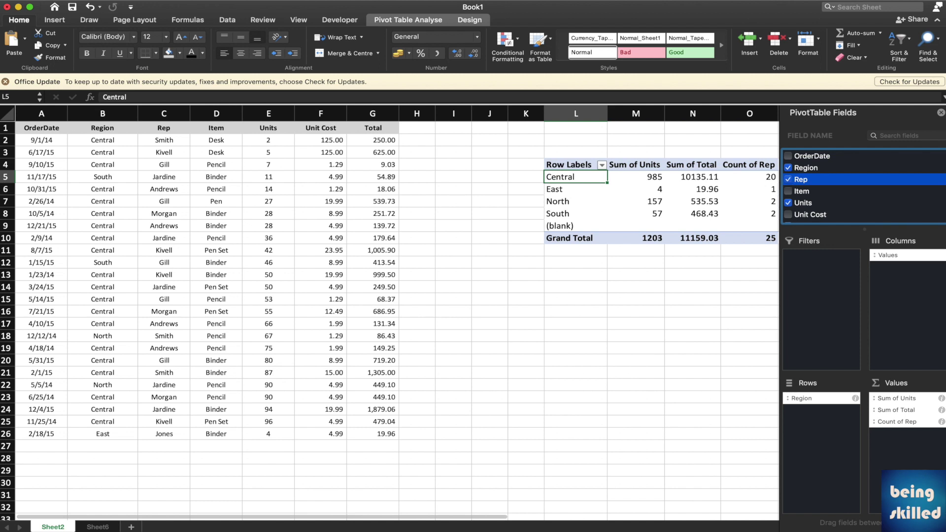
drag(897, 422, 831, 415)
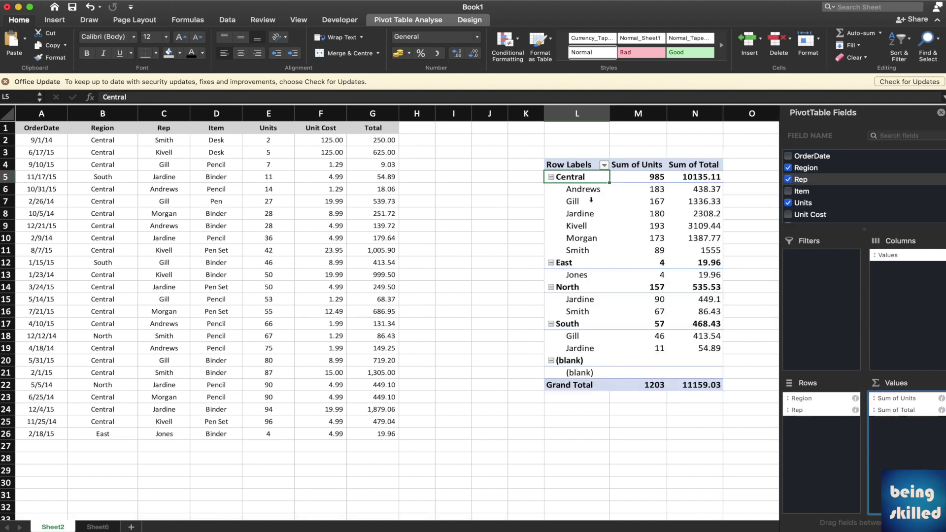
drag(586, 190, 663, 190)
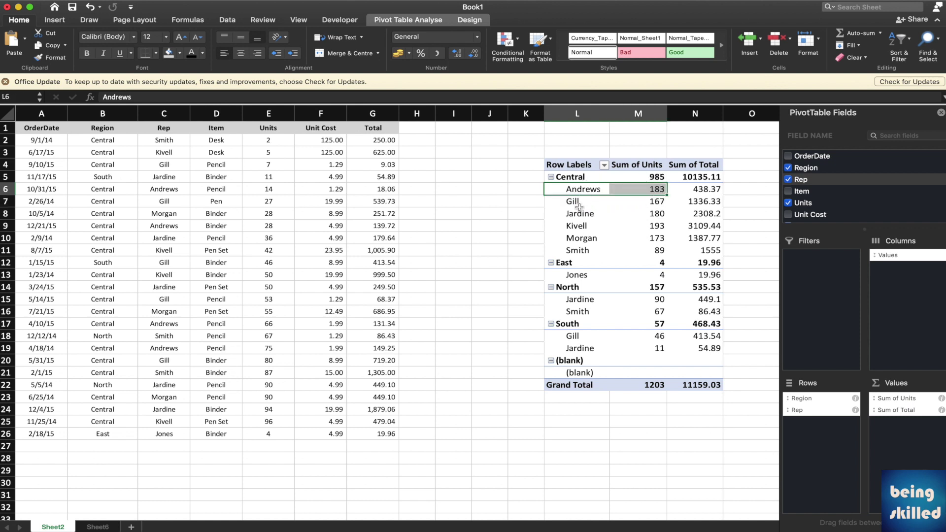
click(640, 206)
drag(593, 219, 645, 249)
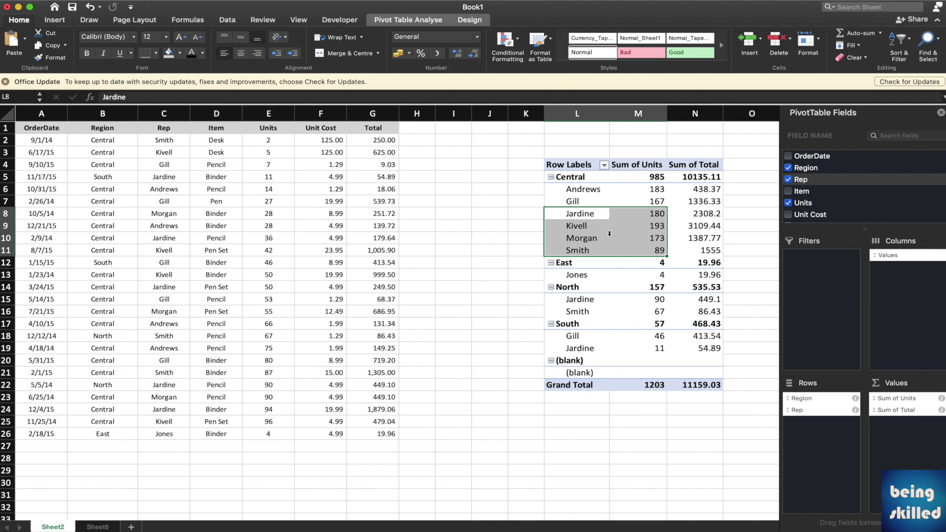
click(590, 217)
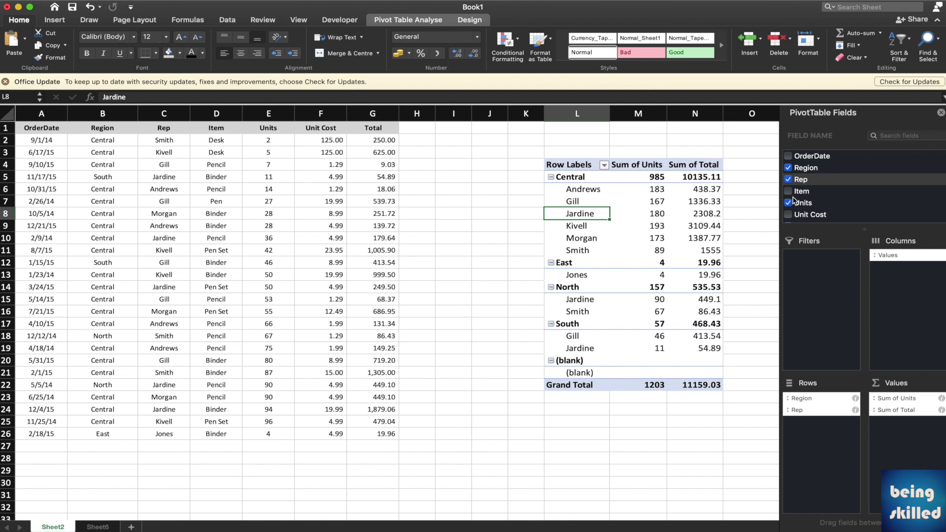
click(790, 192)
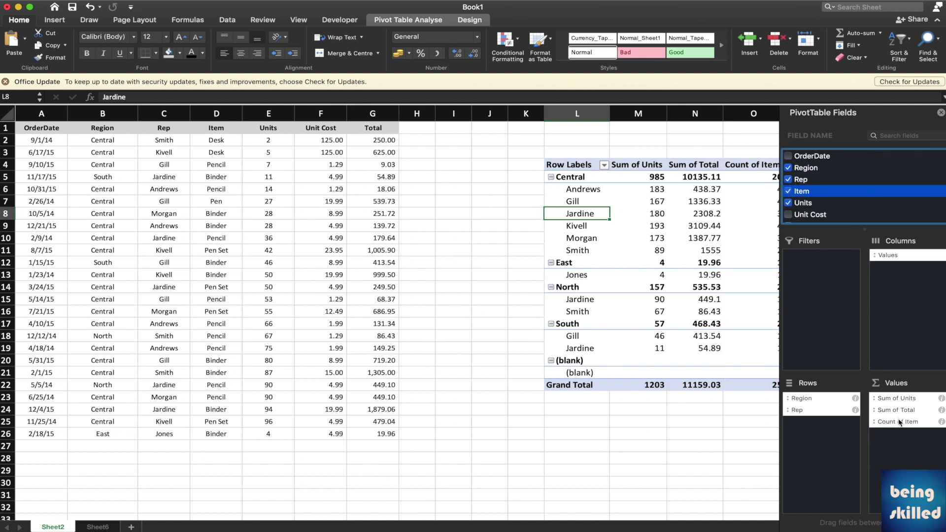
drag(897, 421, 820, 423)
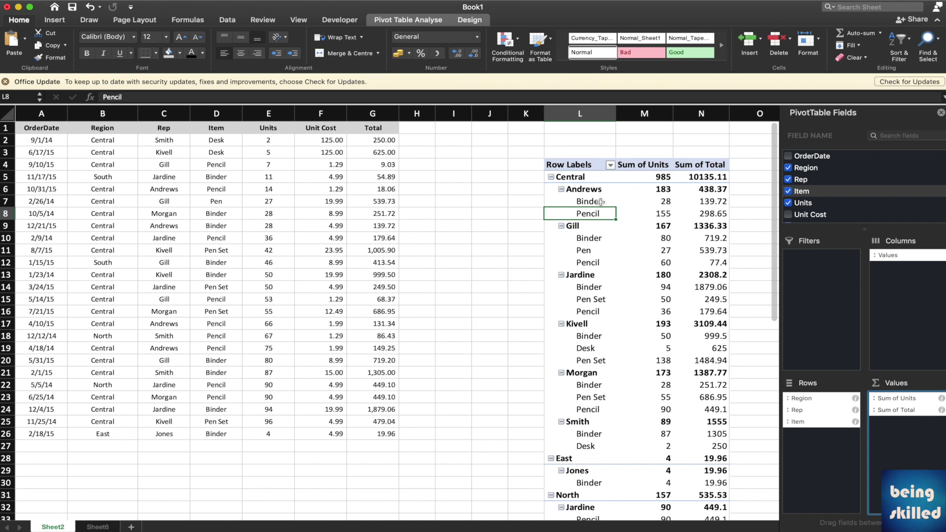
click(627, 202)
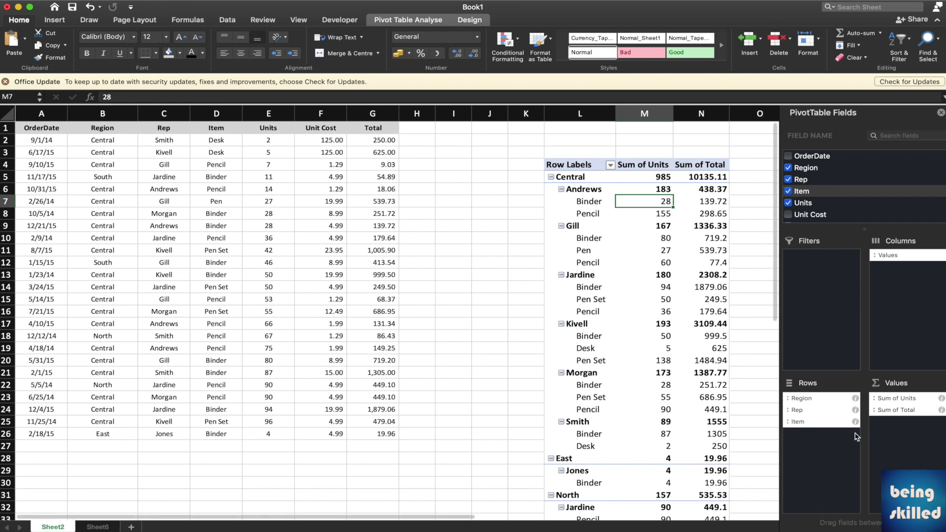
Reorder the pivot's row fields to Item, then Region, then Rep
drag(801, 398, 807, 420)
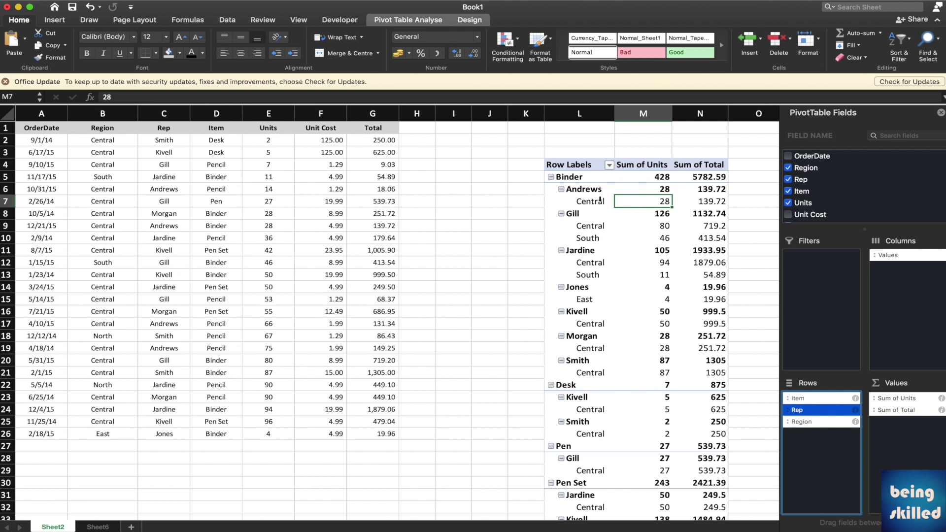
click(807, 410)
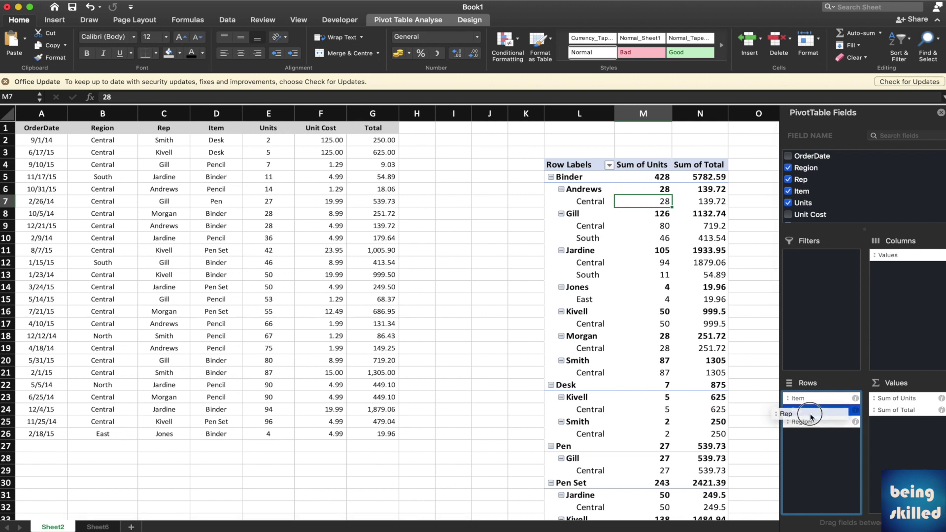
mouse_move(808, 414)
mouse_down()
mouse_move(800, 419)
mouse_move(810, 425)
mouse_up()
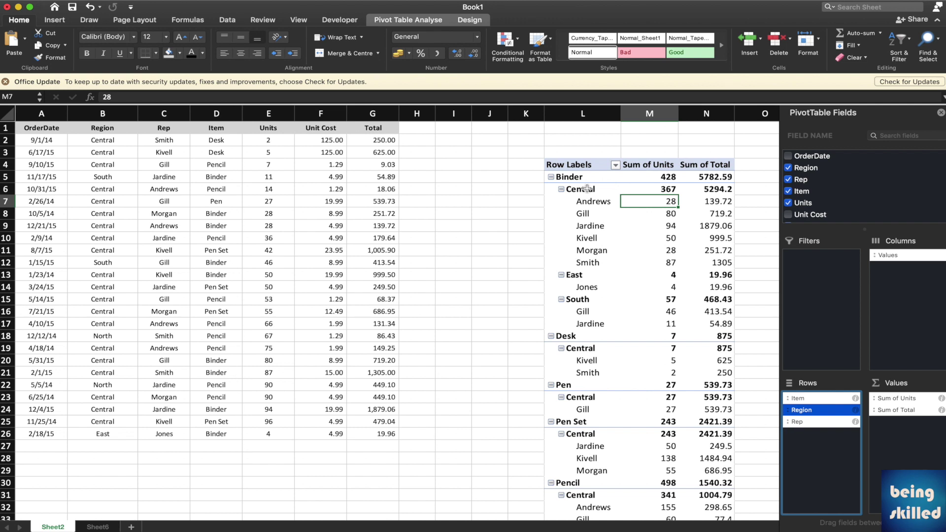
Inspect Binder's Central, East and South subtotals and rep values, including Smith's 1305 total
drag(591, 190, 640, 189)
drag(585, 274, 652, 272)
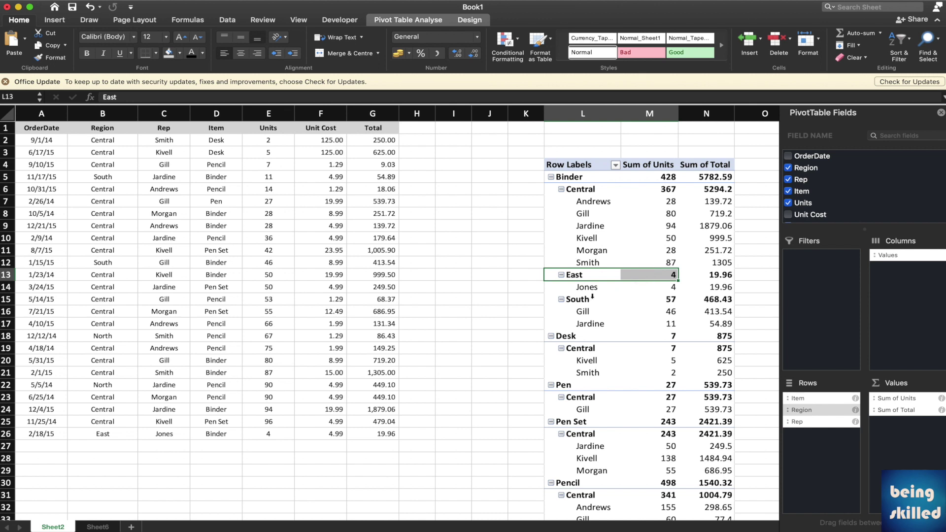
drag(609, 299, 633, 300)
drag(587, 200, 613, 257)
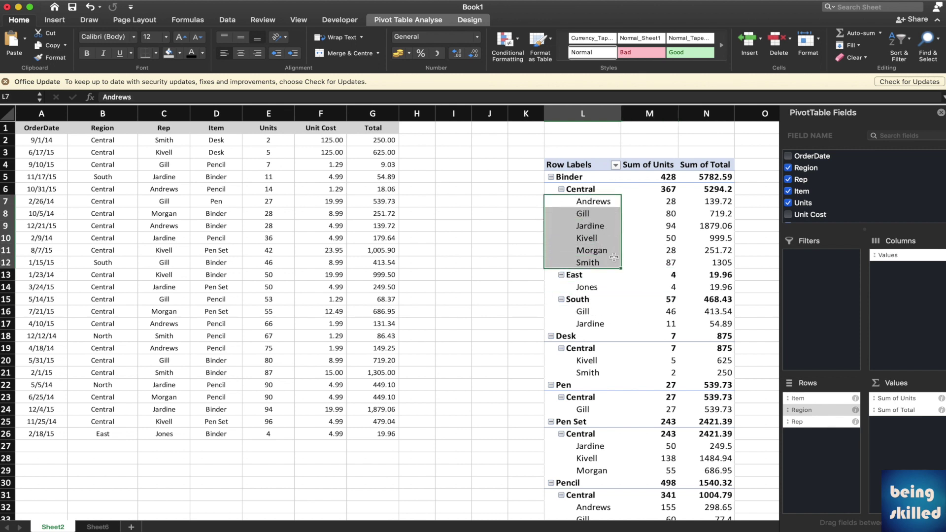
click(648, 191)
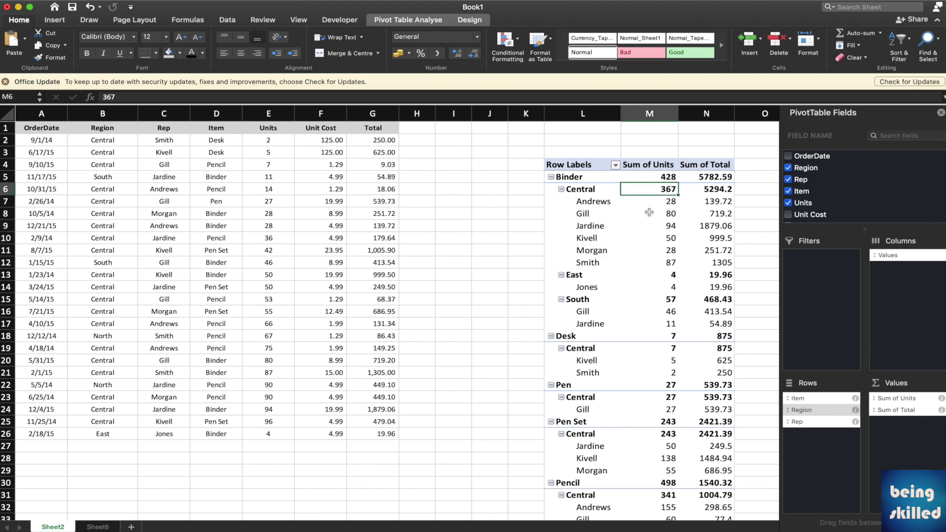
click(655, 276)
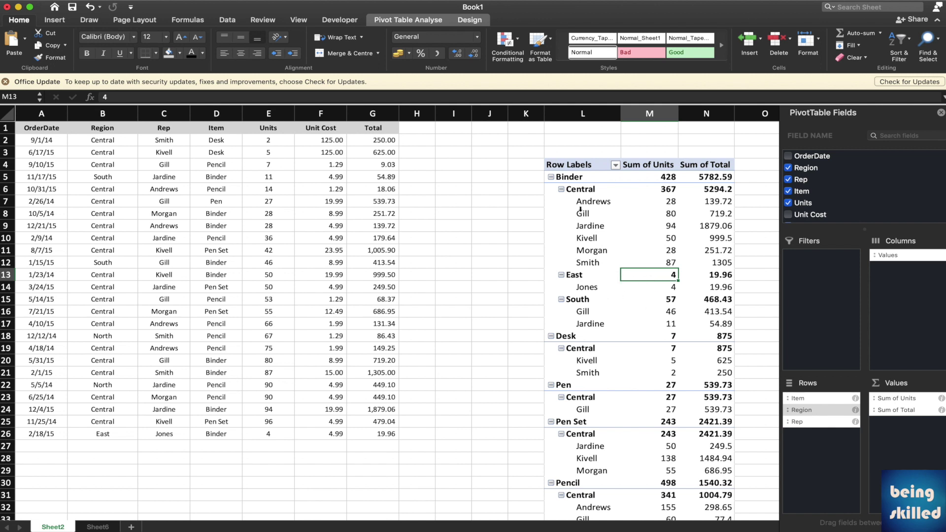
drag(590, 202, 620, 262)
drag(666, 204, 666, 247)
drag(699, 202, 705, 244)
click(704, 257)
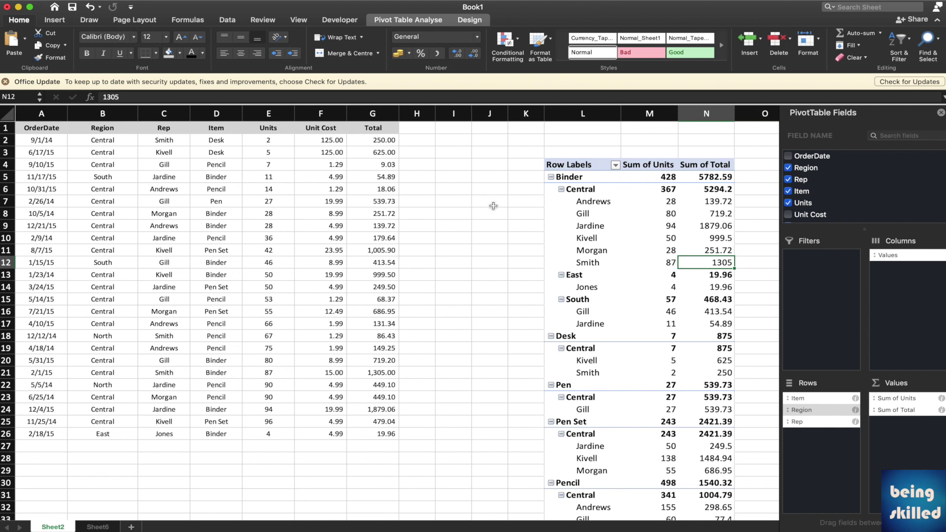
Change the Pen order's Units in E7 from 27 to 60
click(289, 201)
text(60)
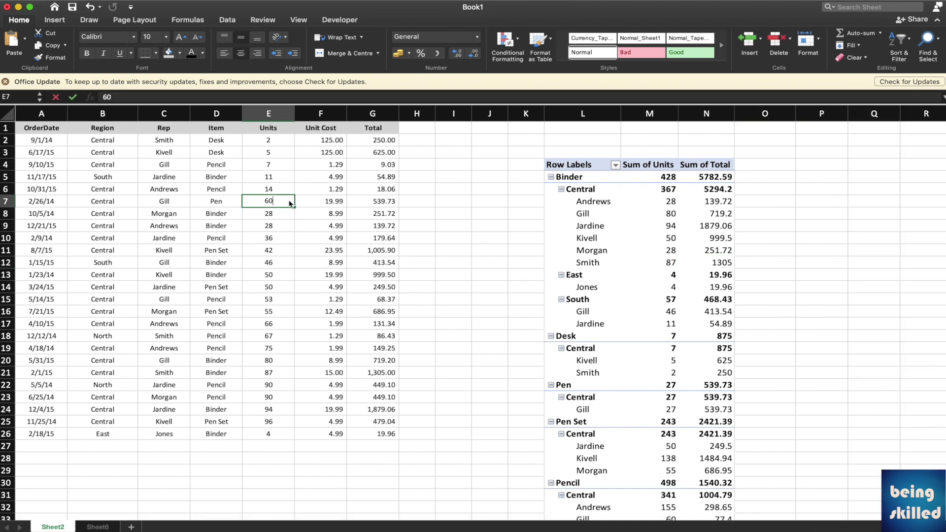
key(Return)
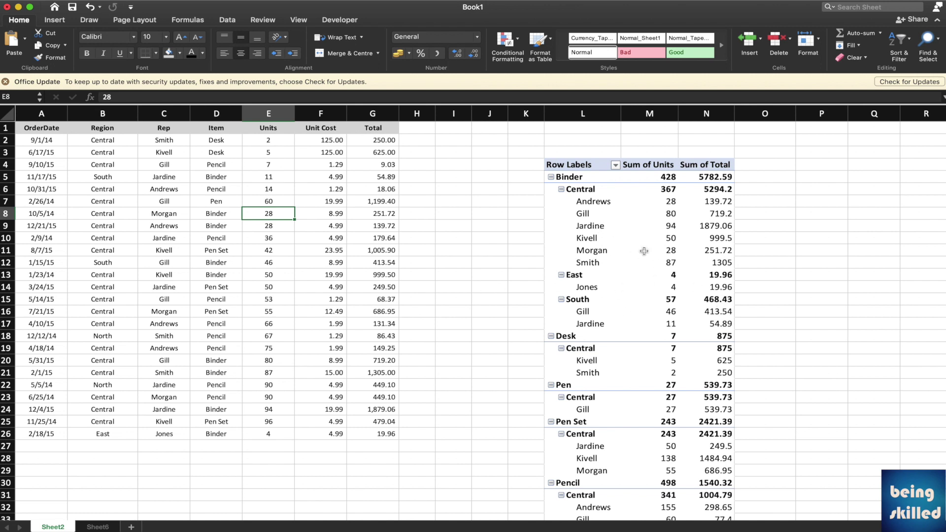
Refresh the pivot table so Pen shows 60 units and 1199.4 total
click(619, 217)
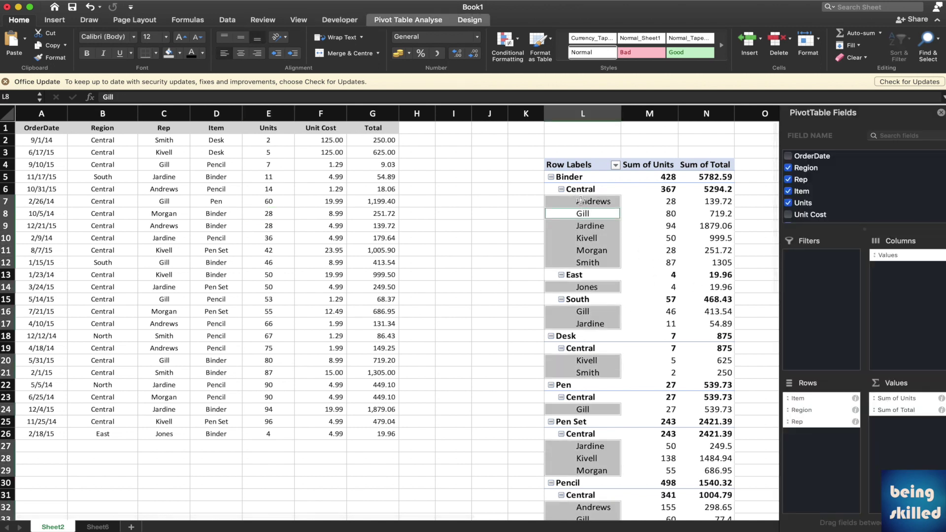
click(581, 200)
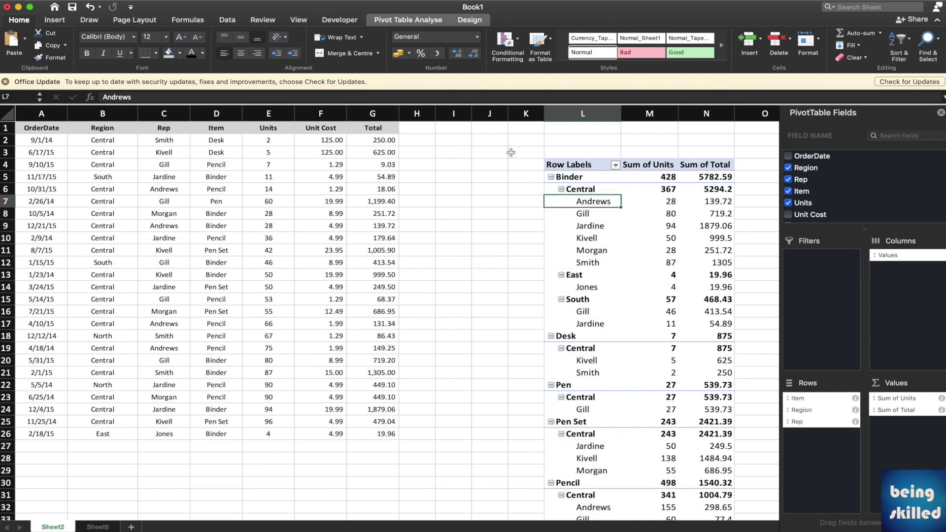
click(421, 20)
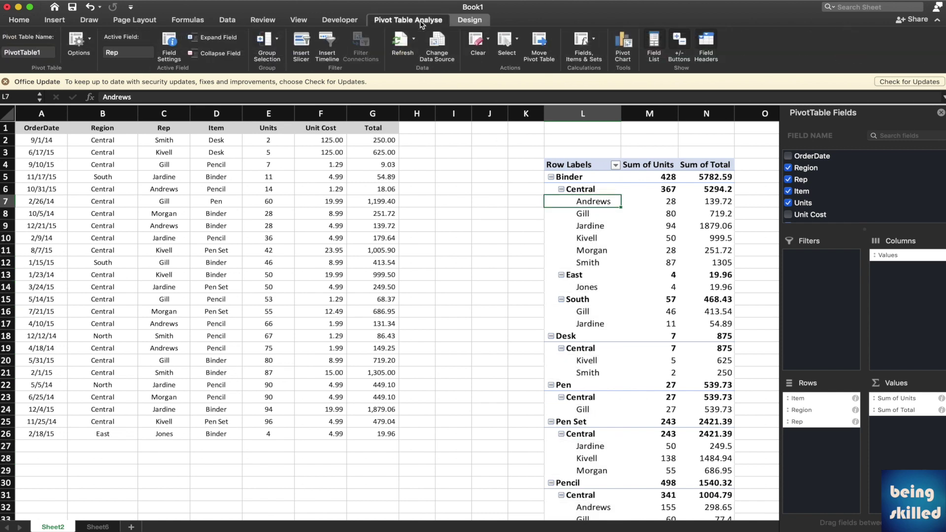
click(402, 41)
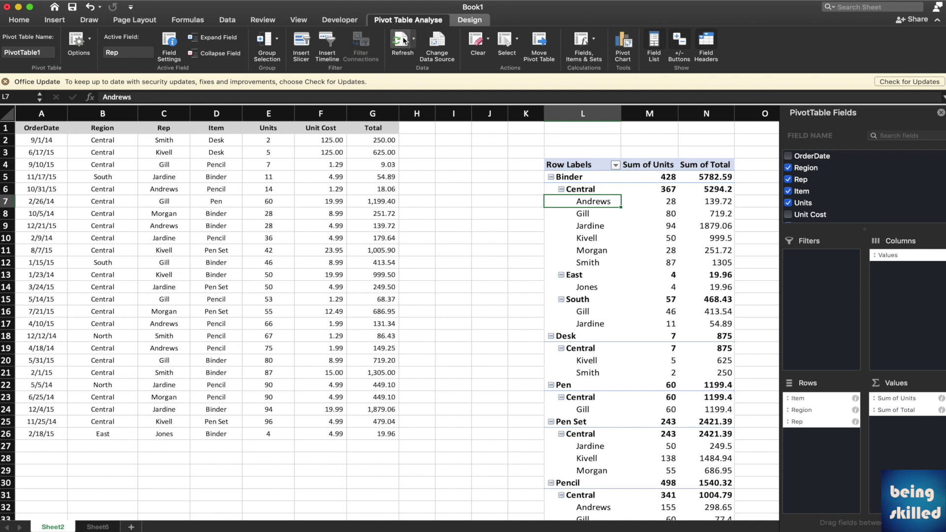
click(587, 379)
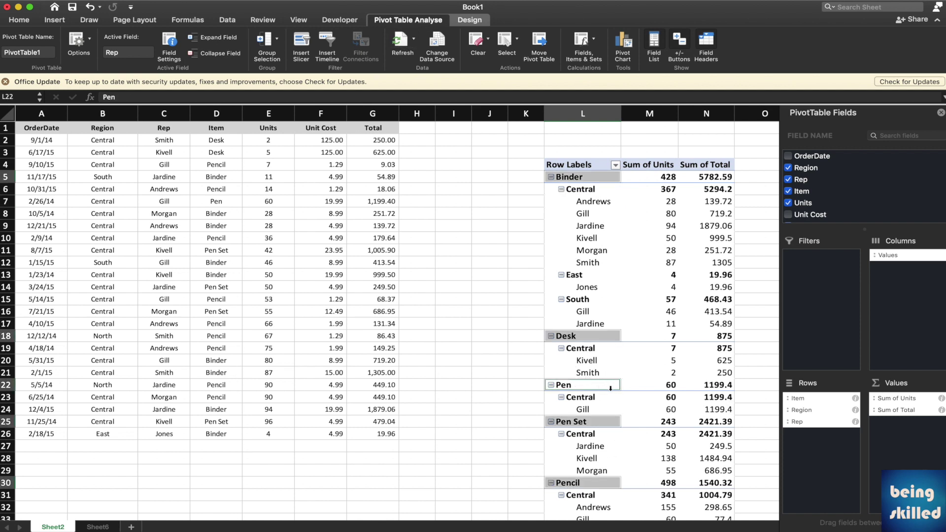
drag(706, 410, 587, 380)
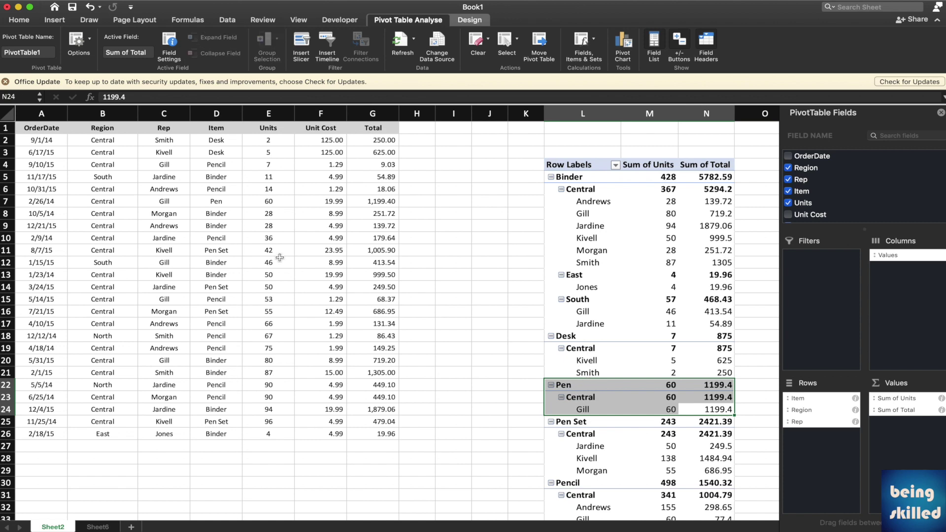
Set the Units of four source orders to 10, 90, 60 and 32
click(269, 152)
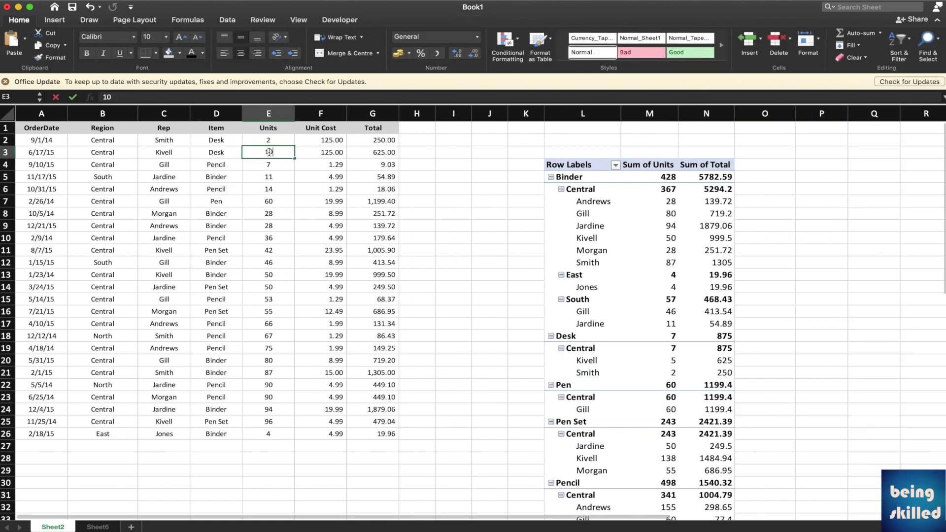
text(10)
key(Return)
key(Return)
key(Return)
key(Return)
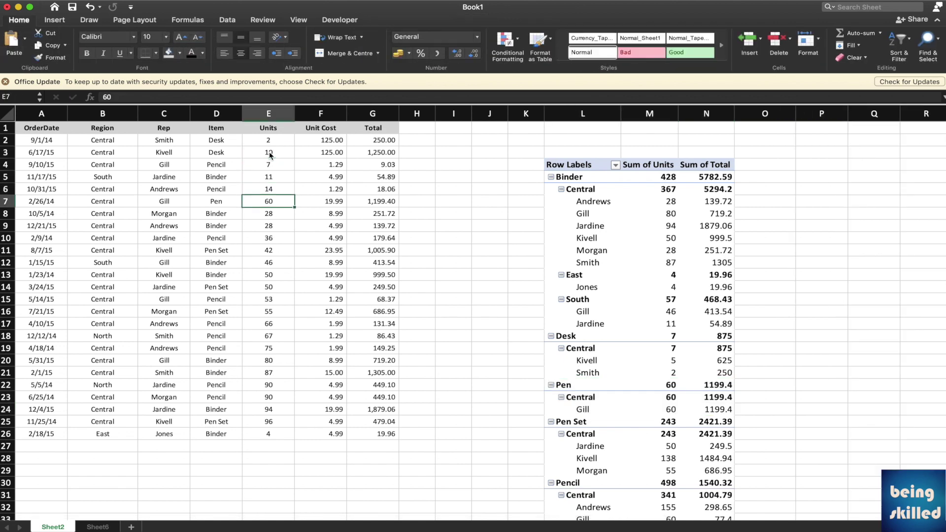
text(90)
key(Return)
key(Return)
key(Return)
key(Return)
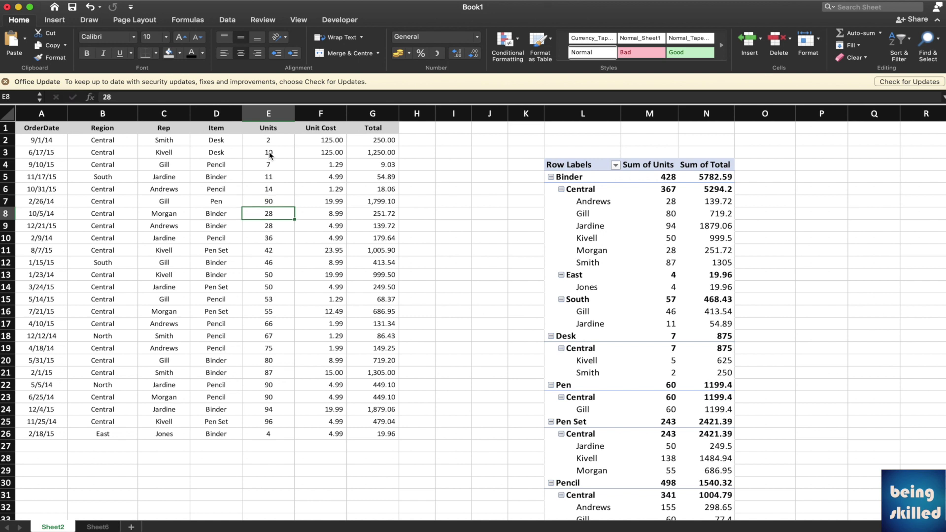
text(60)
key(Return)
key(Return)
key(Return)
key(Return)
text(32)
key(Return)
key(Right)
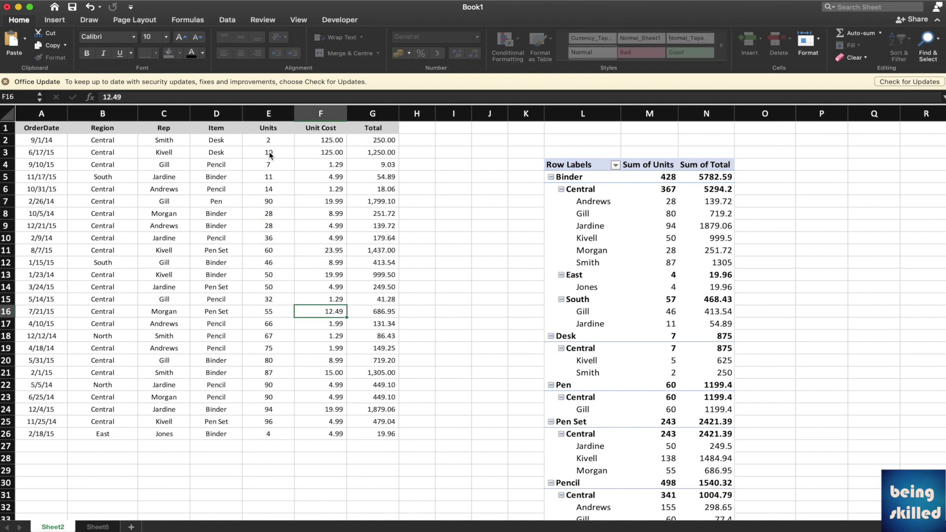
key(Down)
Set the Unit Costs of rows 17, 14, 11, 7 and 5 to 2.00, 3.00, 5.00, 6.00 and 7.00
text(2)
key(Up)
key(Up)
key(Up)
text(3)
key(Up)
key(Up)
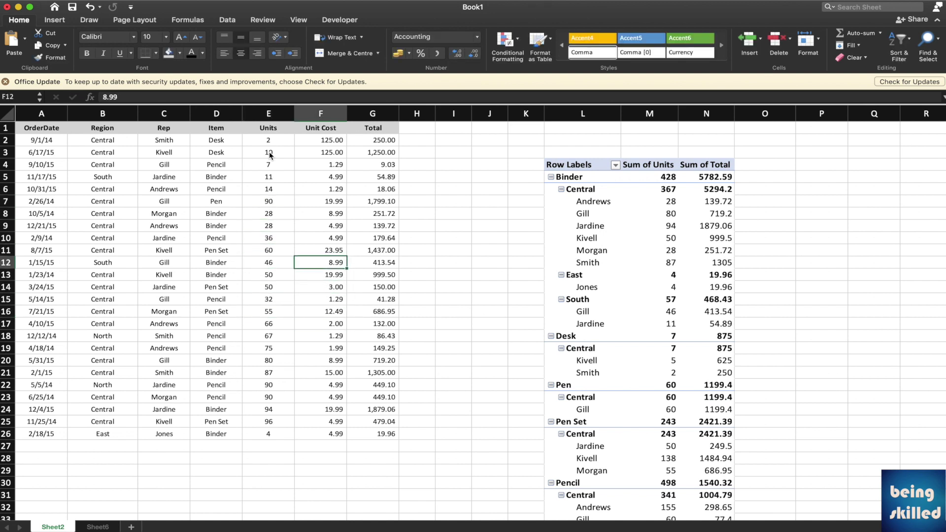
key(Up)
text(5)
key(Up)
key(Up)
key(Up)
key(Up)
text(6)
key(Up)
key(Up)
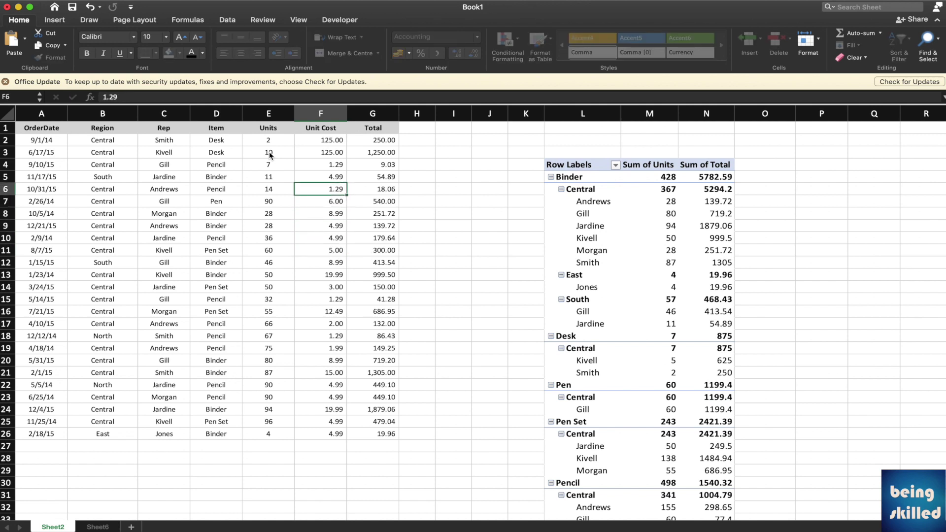
text(7)
key(Return)
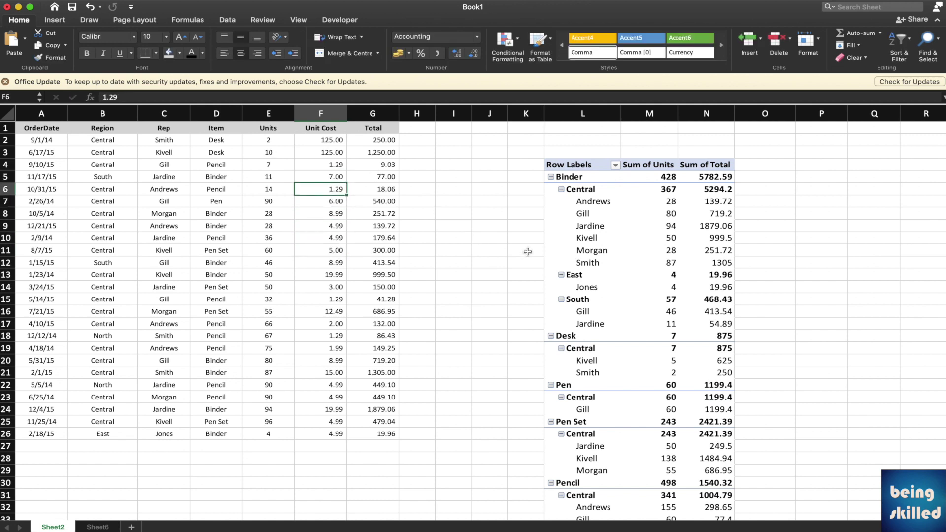
click(589, 226)
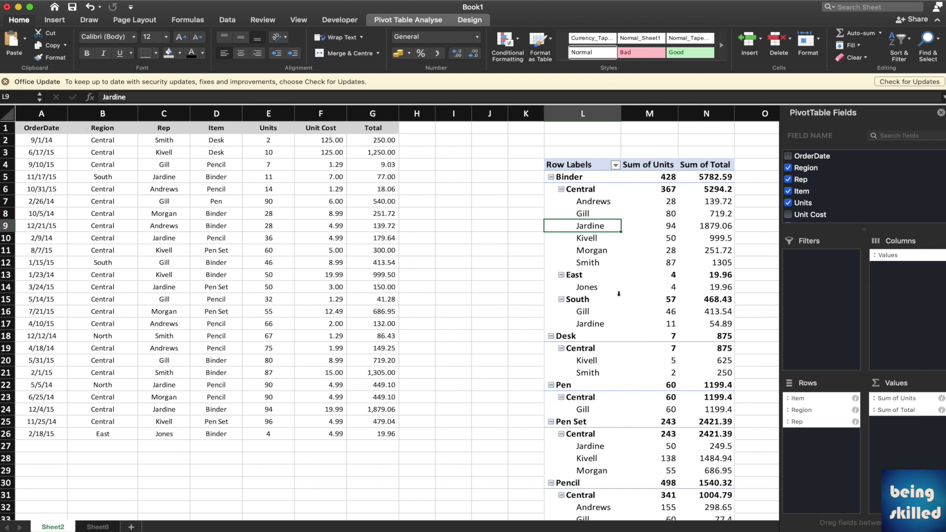
click(587, 213)
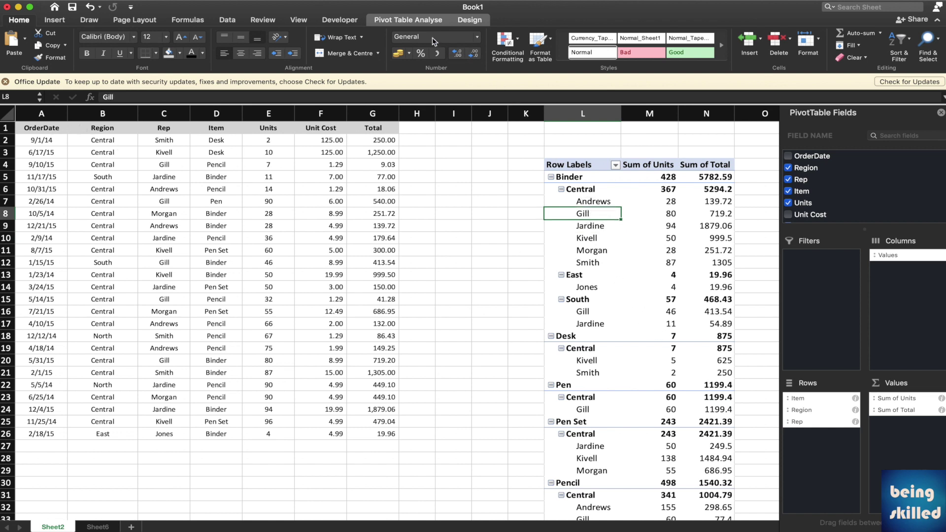
click(415, 21)
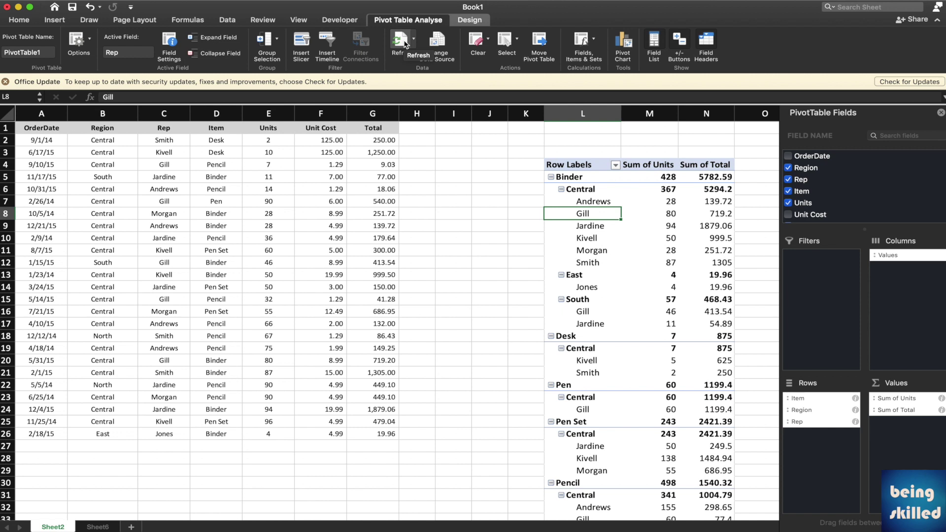
click(400, 42)
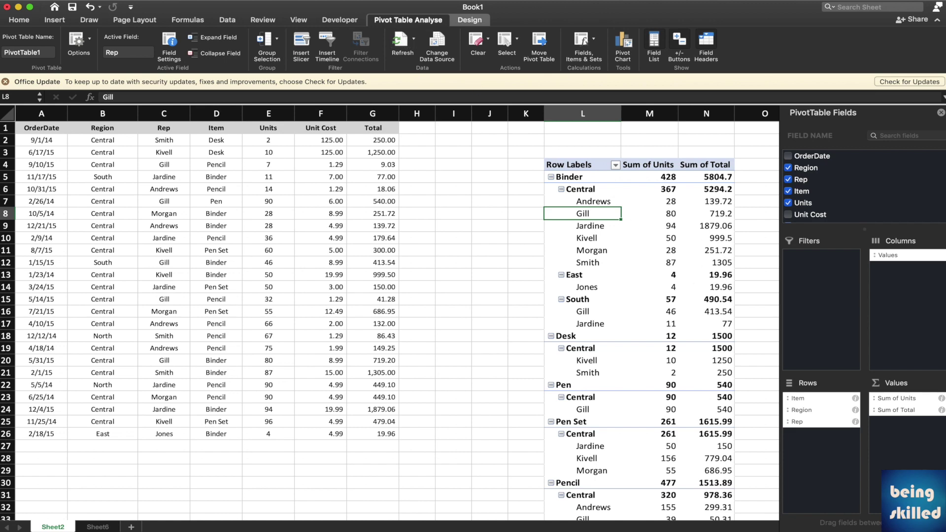
click(752, 208)
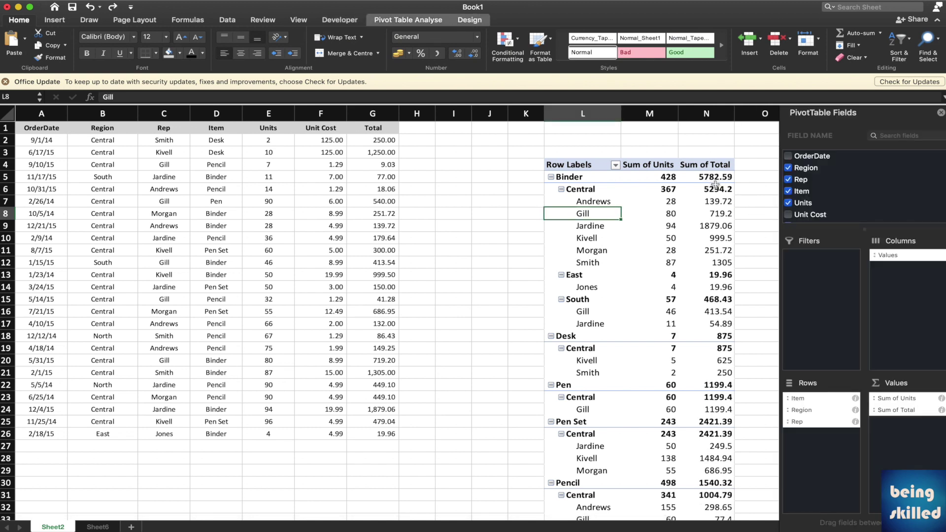
Reapply the pivot refresh after comparing the Desk total, and show the PivotTable Analyse tools
key(super+y)
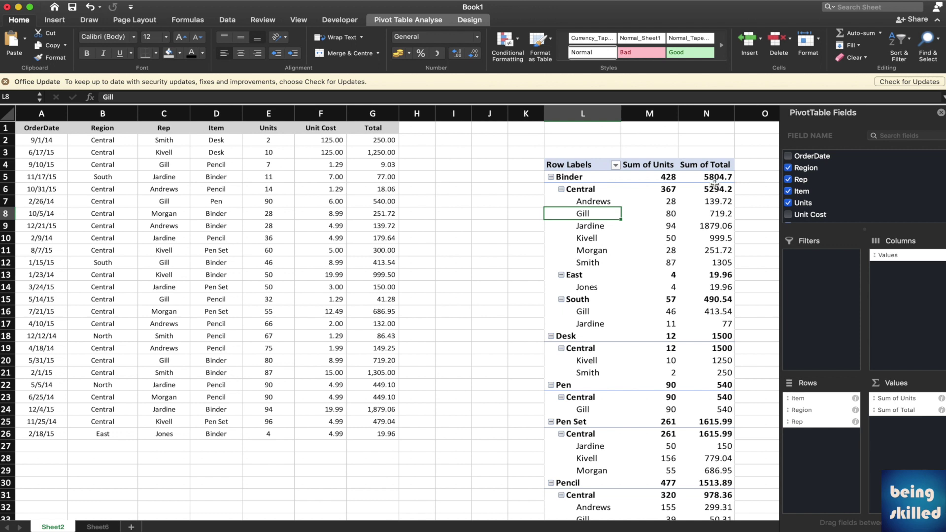
key(super+z)
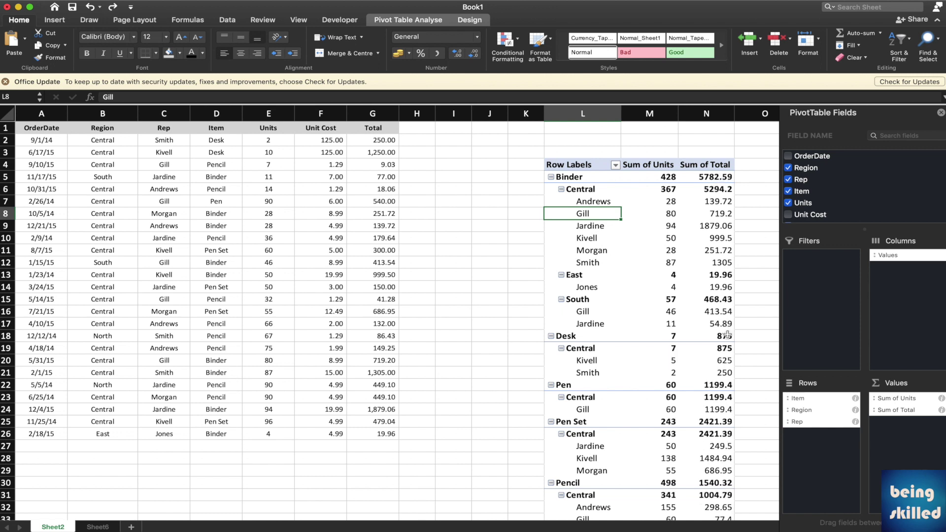
click(724, 336)
key(super+y)
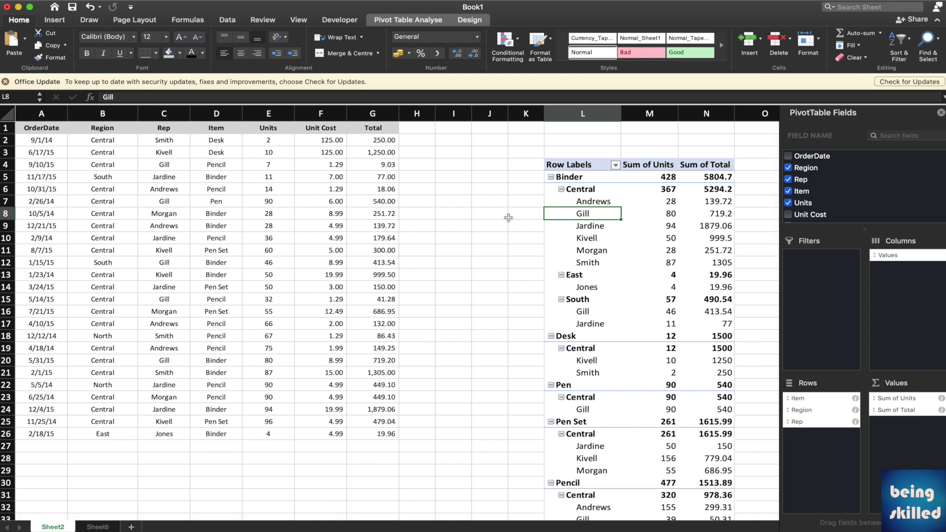
click(408, 20)
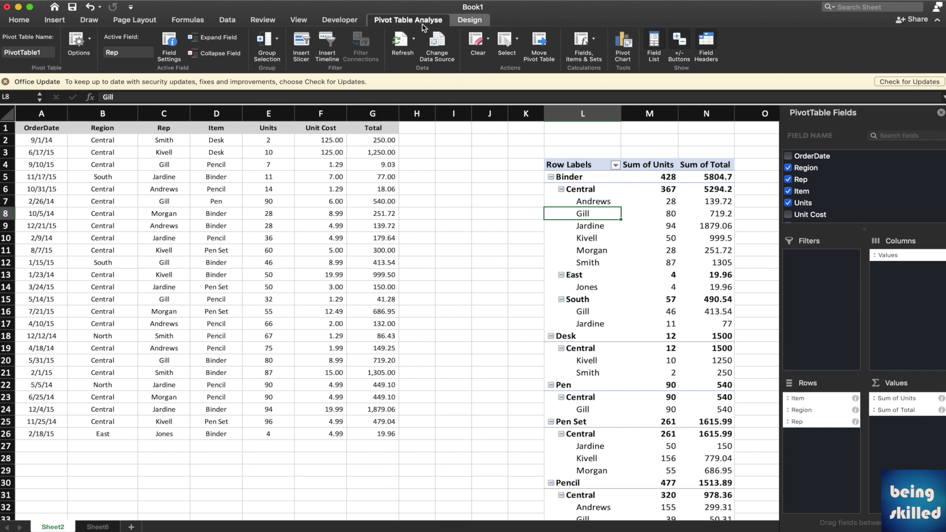
click(602, 225)
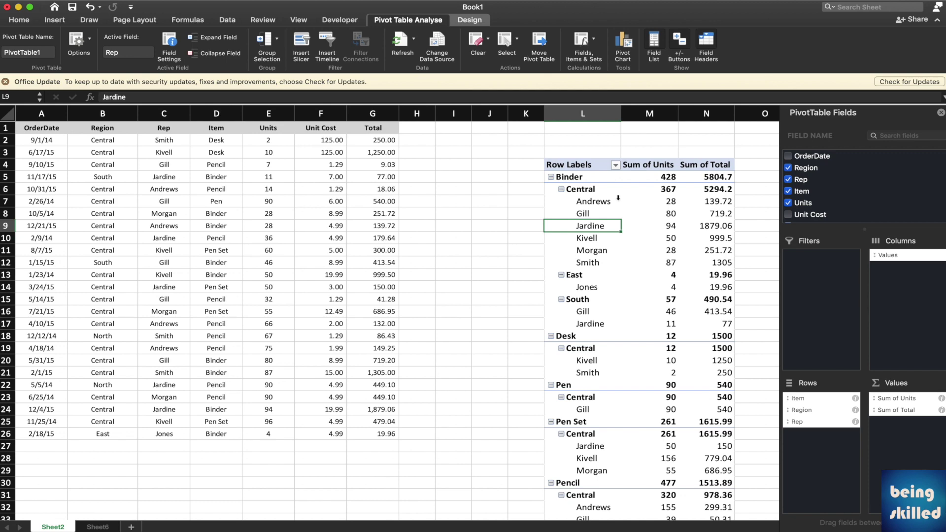
Copy the whole Item/Region/Rep pivot table and paste a copy at L1
drag(566, 165, 616, 336)
scroll(700, 334, down, 6)
shift+click(717, 394)
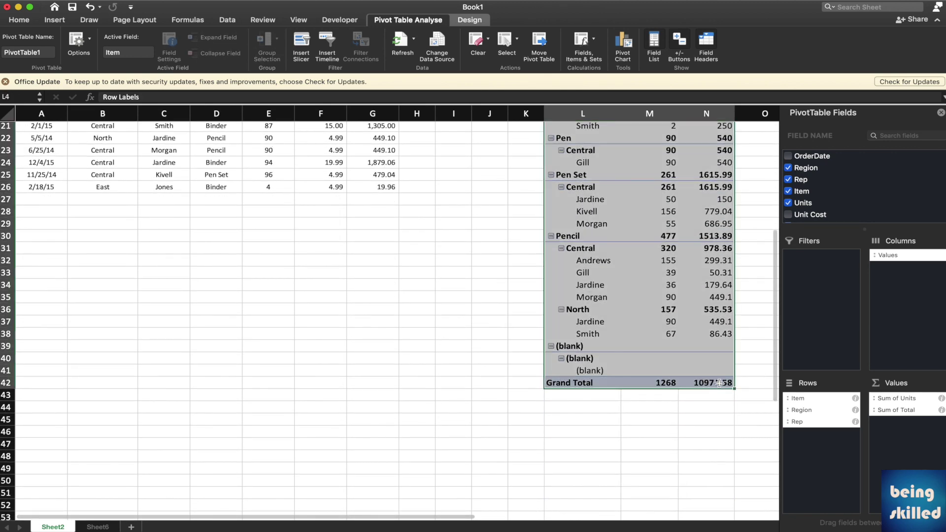
scroll(648, 199, up, 7)
key(cmd+c)
click(582, 129)
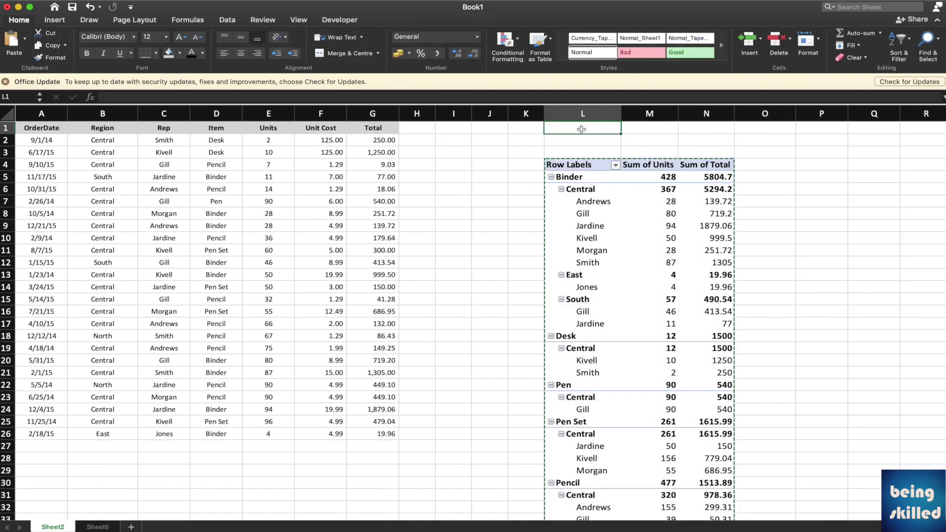
key(super+v)
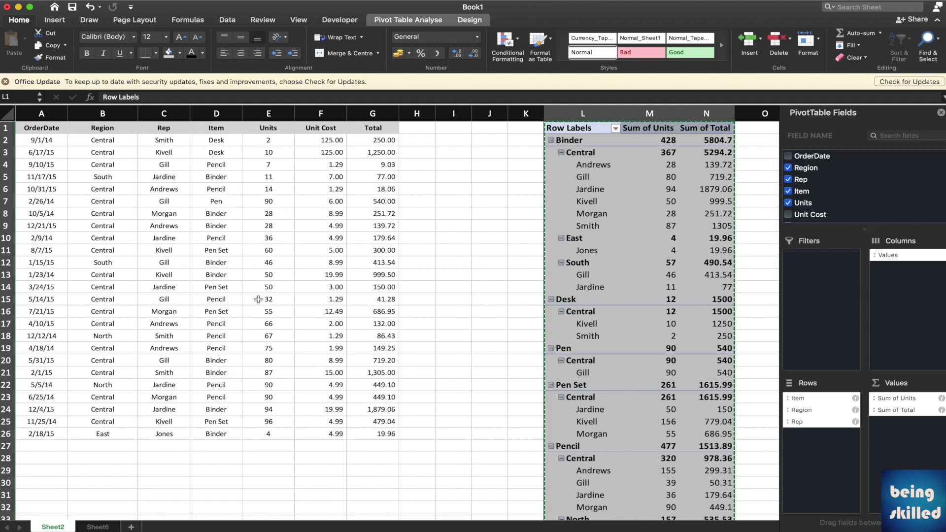
Paste the pivot table into Sheet6 at A1 and again at F1
click(98, 526)
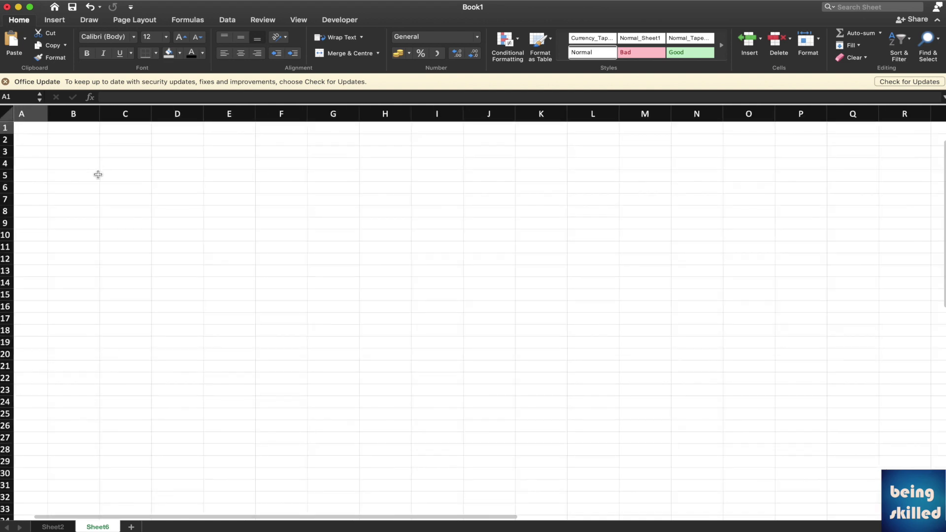
key(super+v)
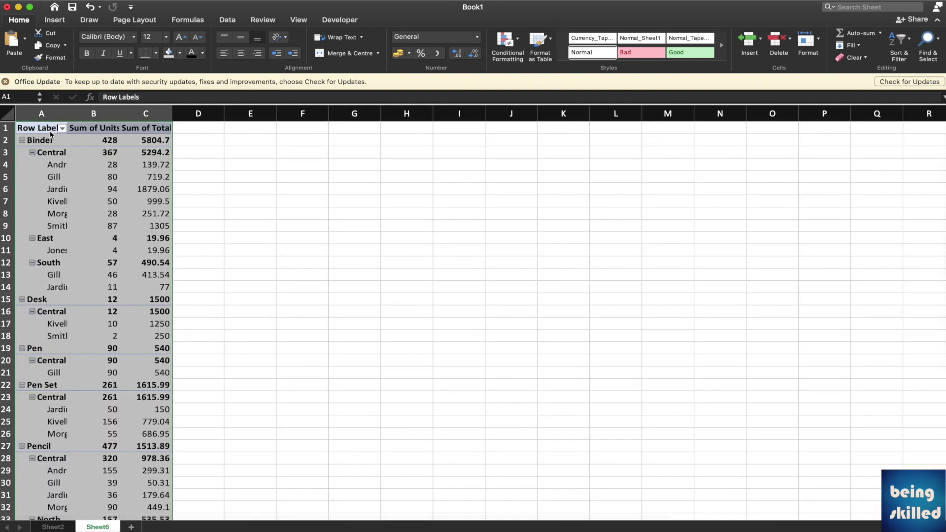
click(280, 129)
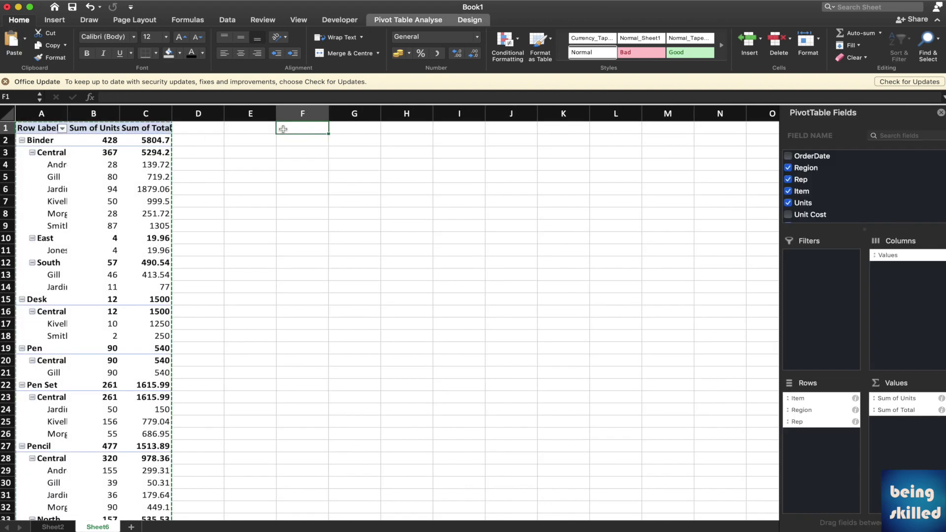
key(super+v)
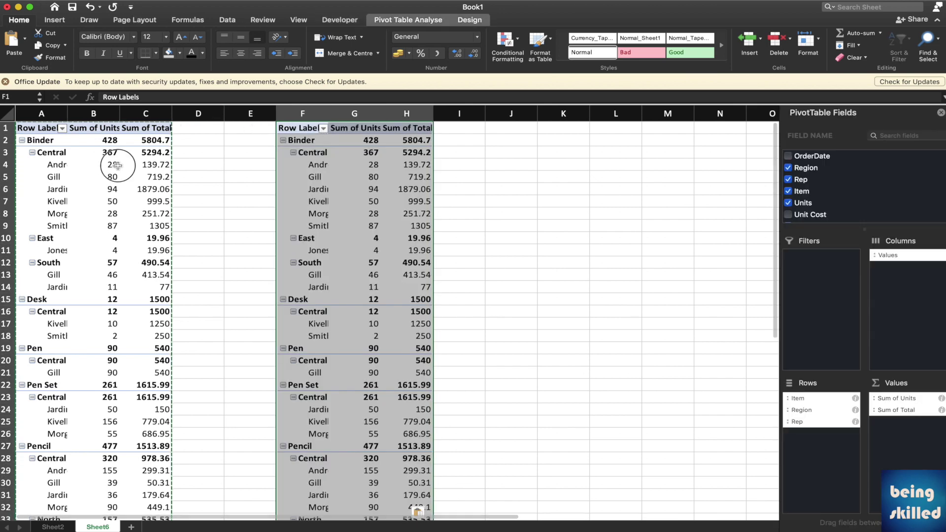
click(111, 167)
click(72, 178)
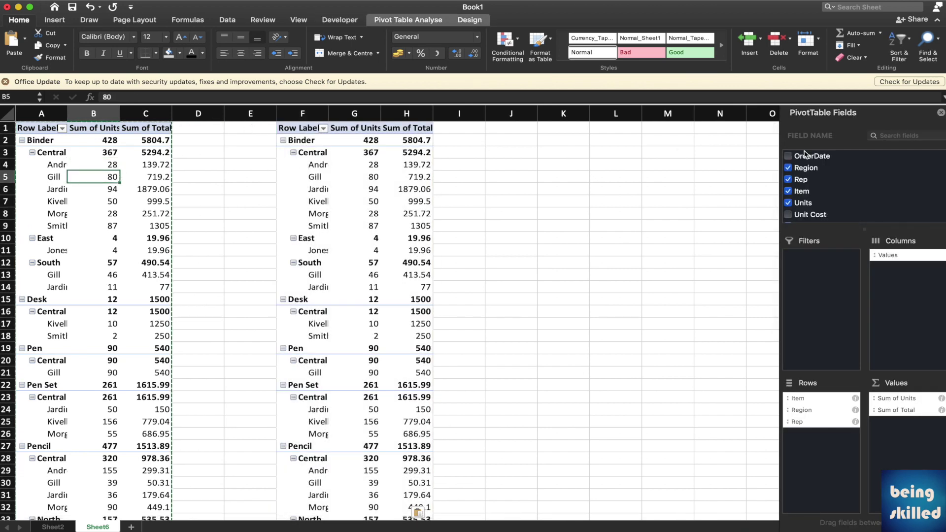
Remove Rep and Item from the left pivot's rows, leaving Region only, and select A1:C7
drag(810, 422, 724, 422)
drag(817, 399, 747, 404)
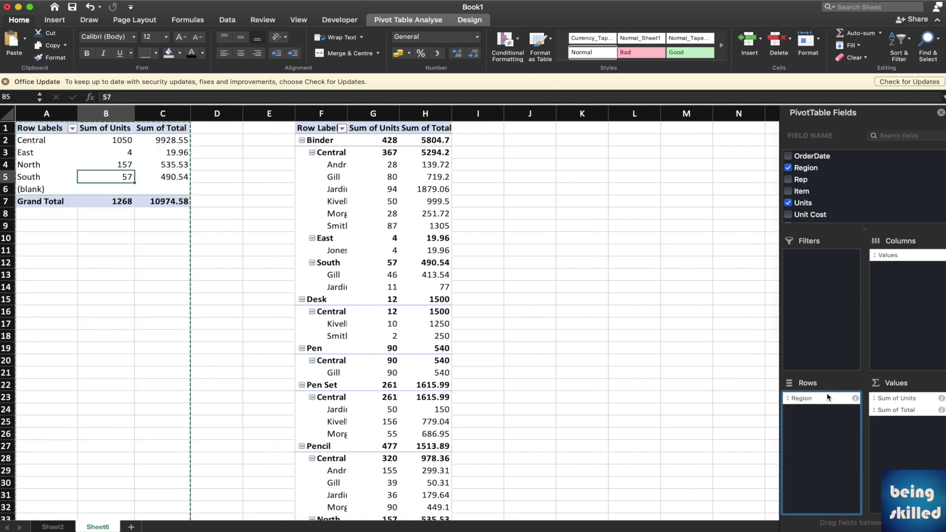
drag(39, 127, 164, 201)
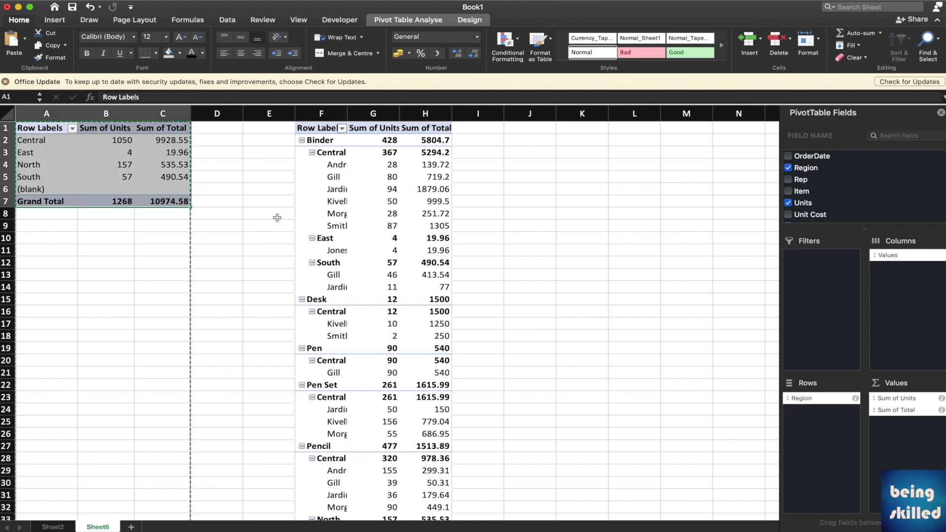
click(177, 201)
Paste the Region pivot at A10, replace Region with Rep in its rows, and select the whole table
click(46, 238)
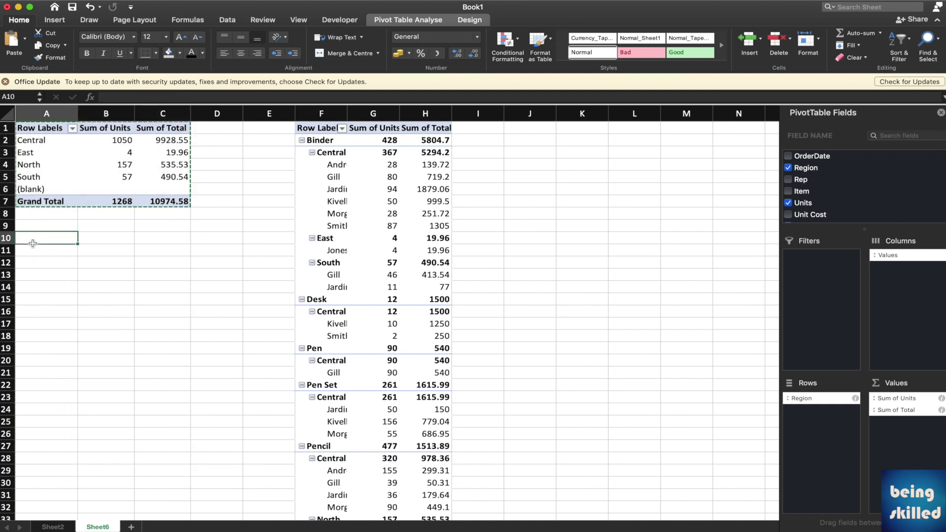
key(super+v)
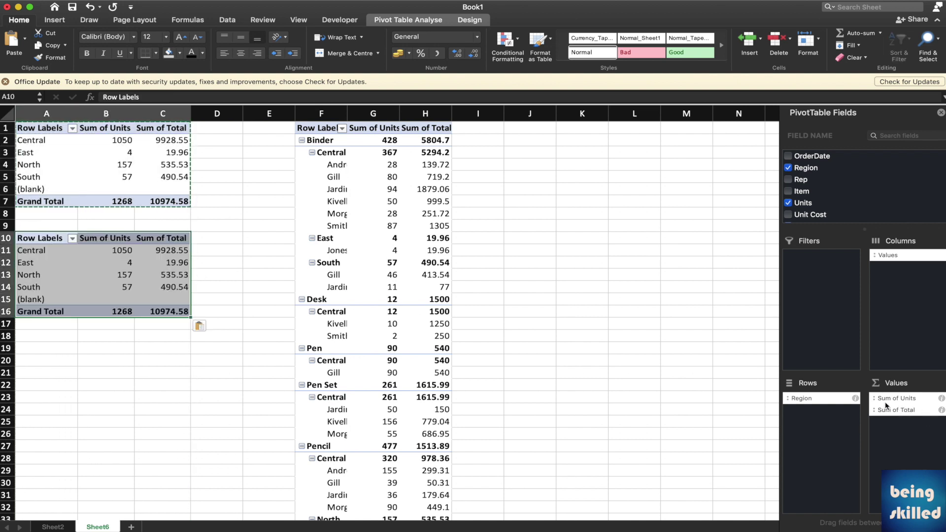
drag(811, 398, 675, 386)
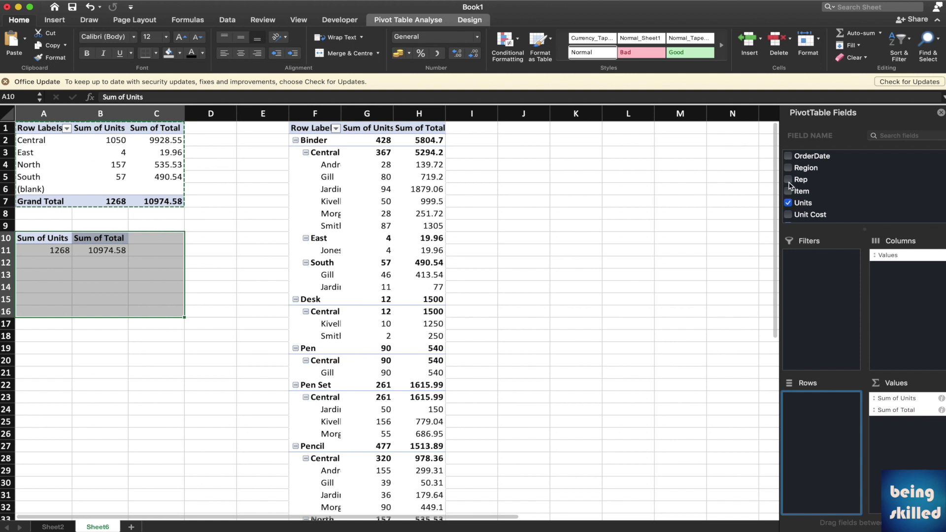
drag(801, 179, 820, 399)
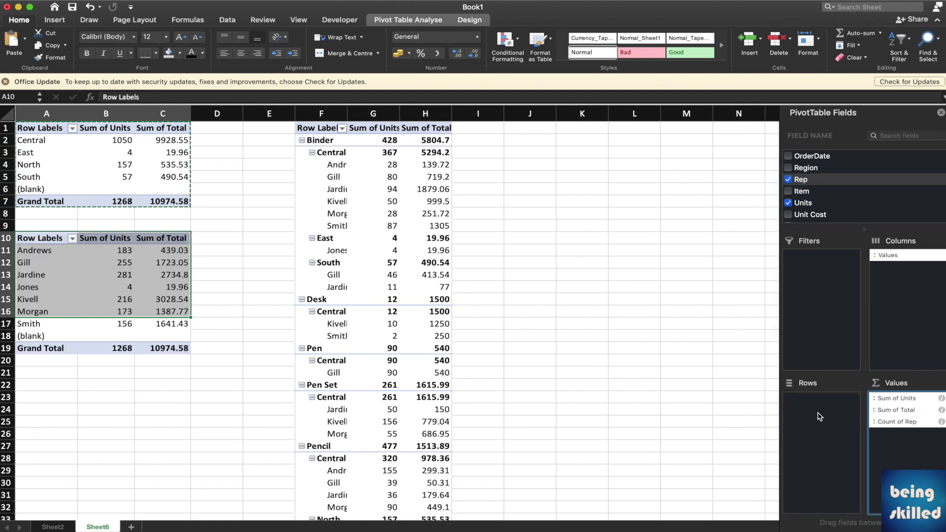
click(52, 253)
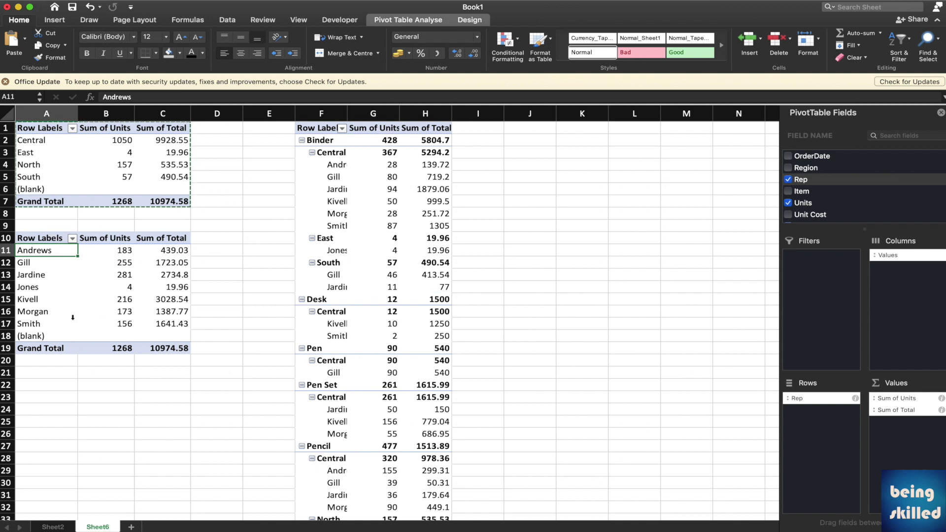
drag(162, 350, 22, 242)
Copy the Rep pivot to A21 and swap Rep for Item as its row field
key(super+c)
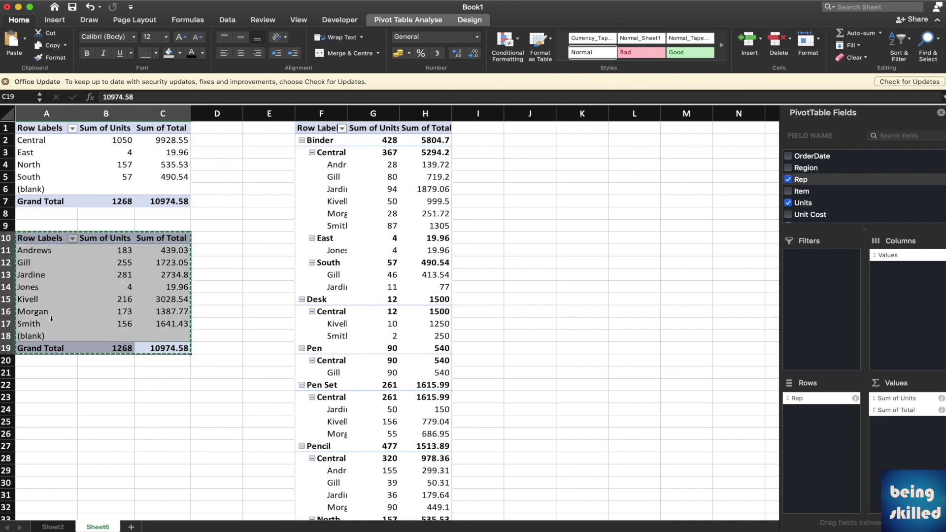
click(44, 373)
key(super+v)
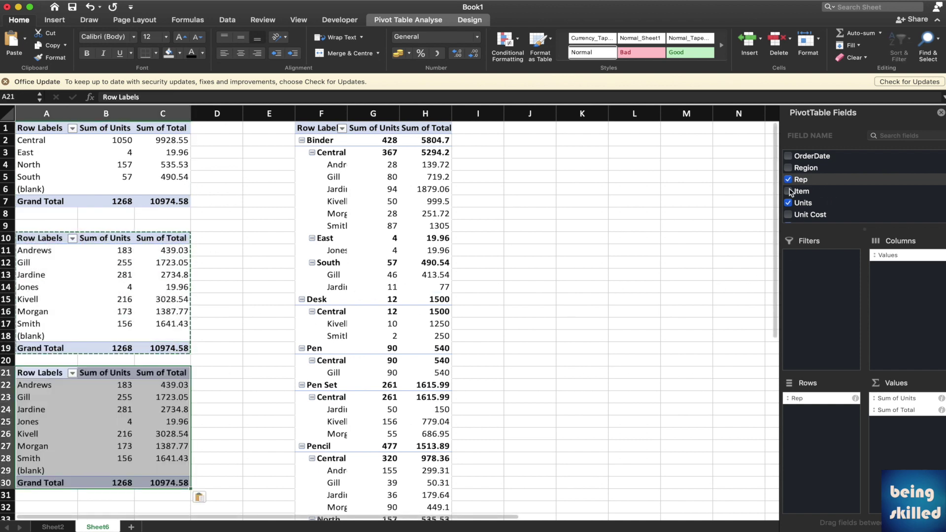
click(788, 180)
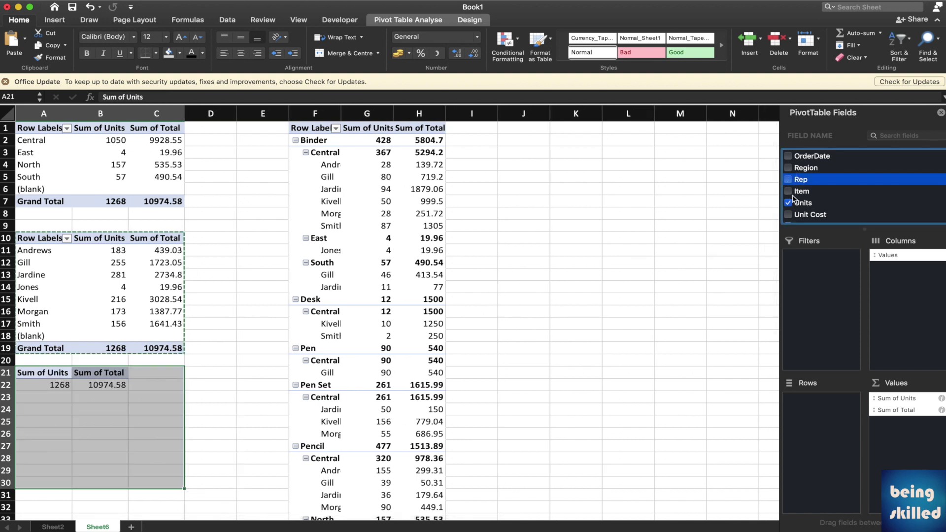
click(788, 191)
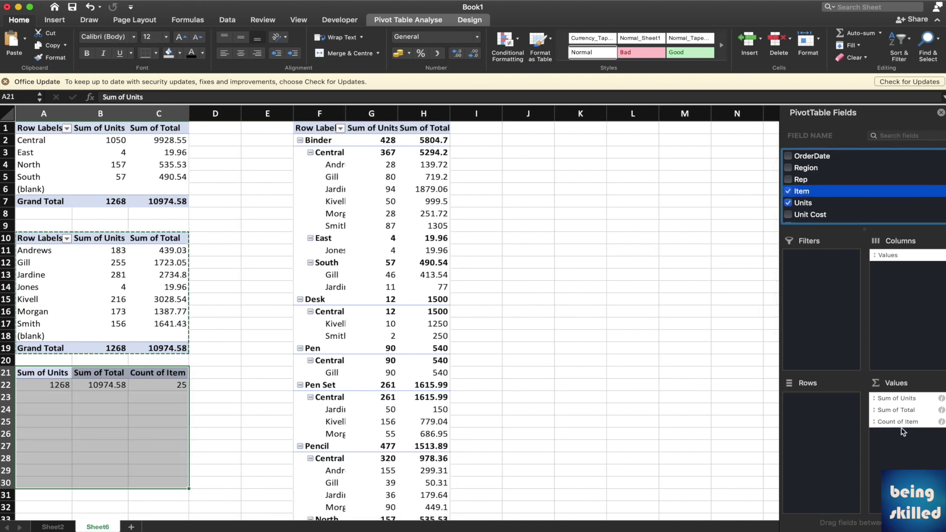
drag(896, 422, 827, 423)
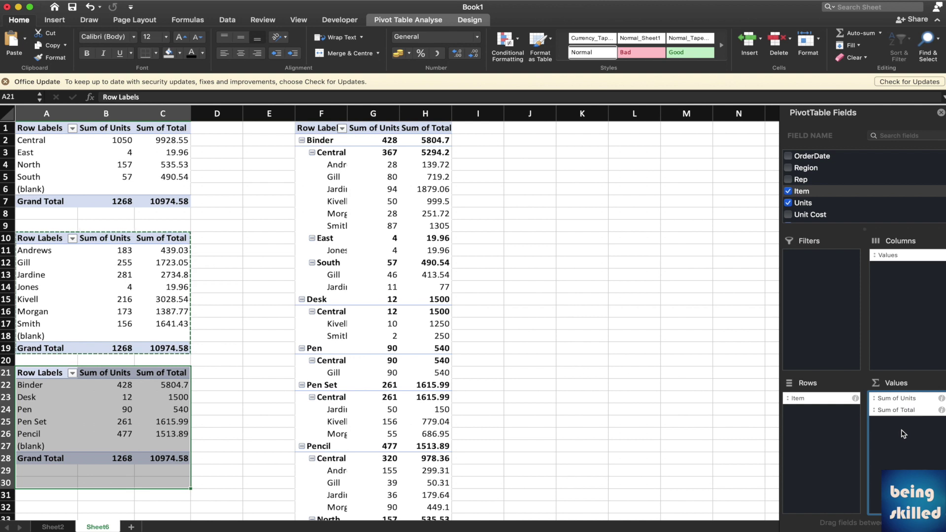
Highlight the Region, Rep and Item pivot tables in turn to compare them
click(106, 409)
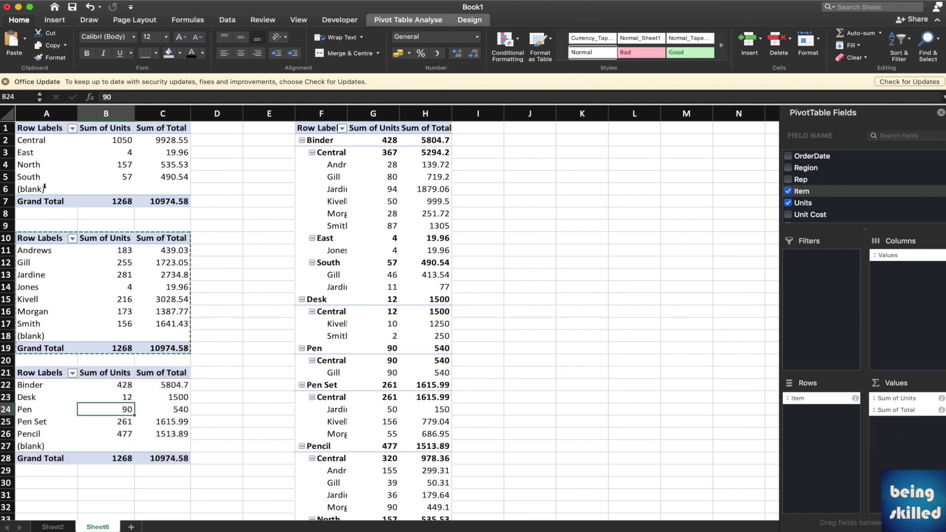
drag(34, 129, 155, 201)
drag(24, 239, 162, 348)
drag(31, 378, 187, 459)
Check the Sheet2 source data, then select the Rep names in the detailed F1 pivot
click(56, 527)
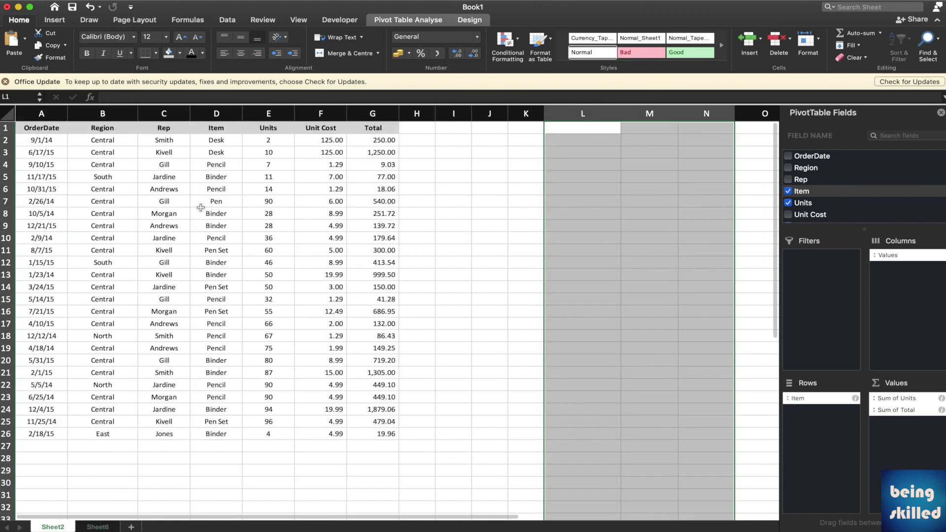
click(98, 527)
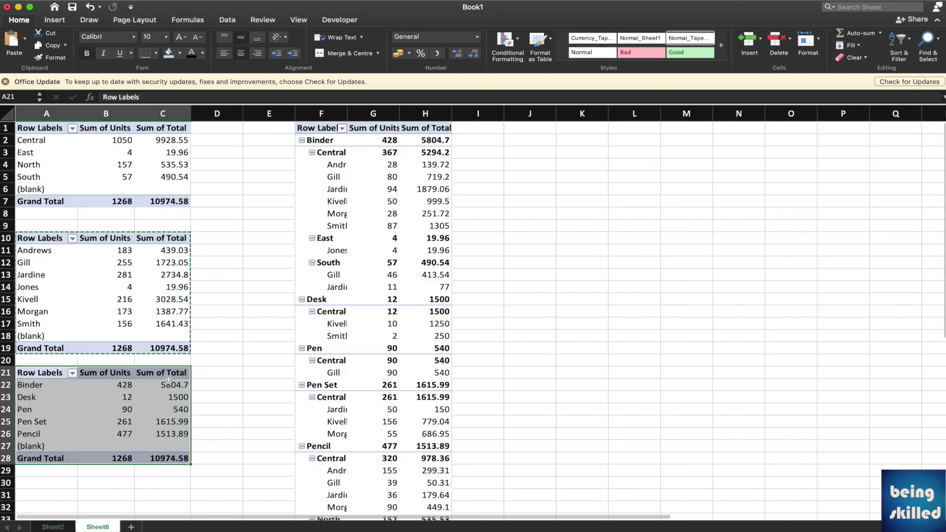
click(258, 289)
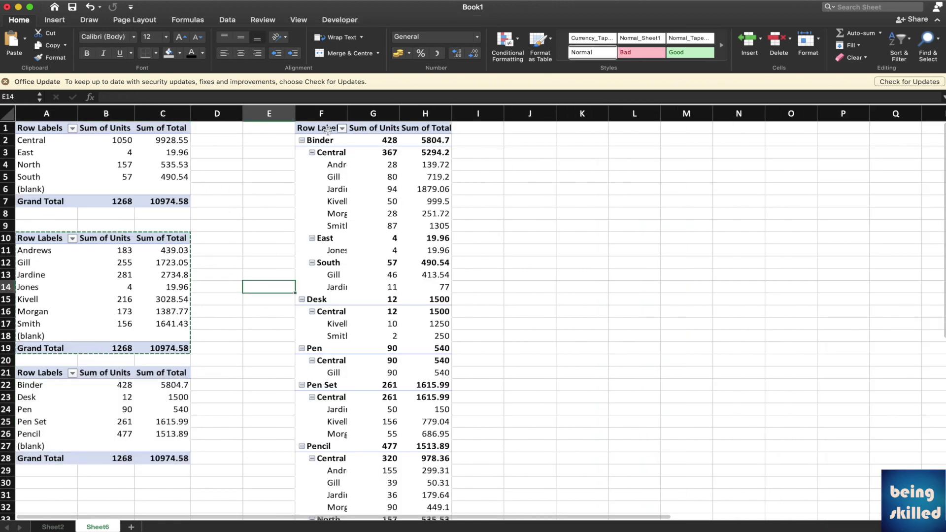
click(327, 131)
click(332, 209)
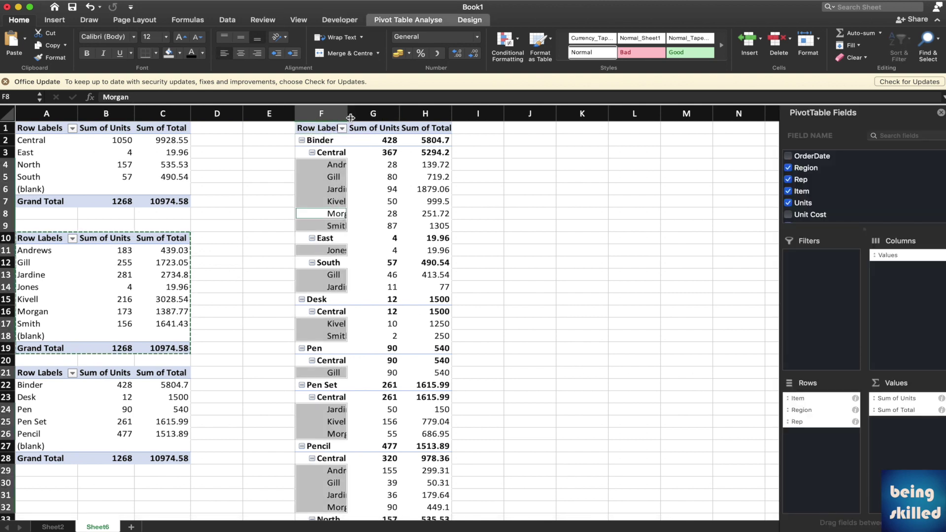
Widen columns F and H of the detailed pivot so names and totals show fully
drag(347, 113, 406, 114)
click(354, 141)
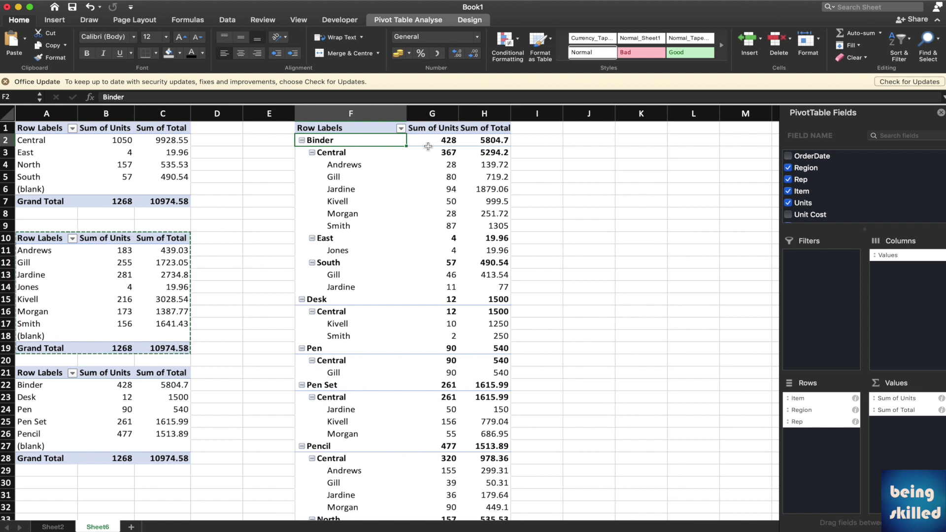
click(487, 140)
drag(511, 114, 548, 113)
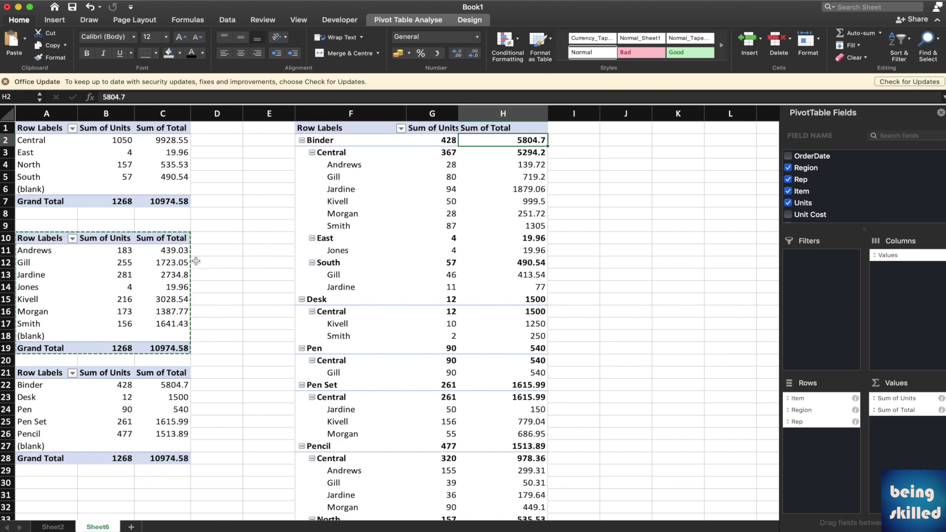
Review the Sheet2 source data, then make the Region pivot on Sheet6 the active one
click(52, 527)
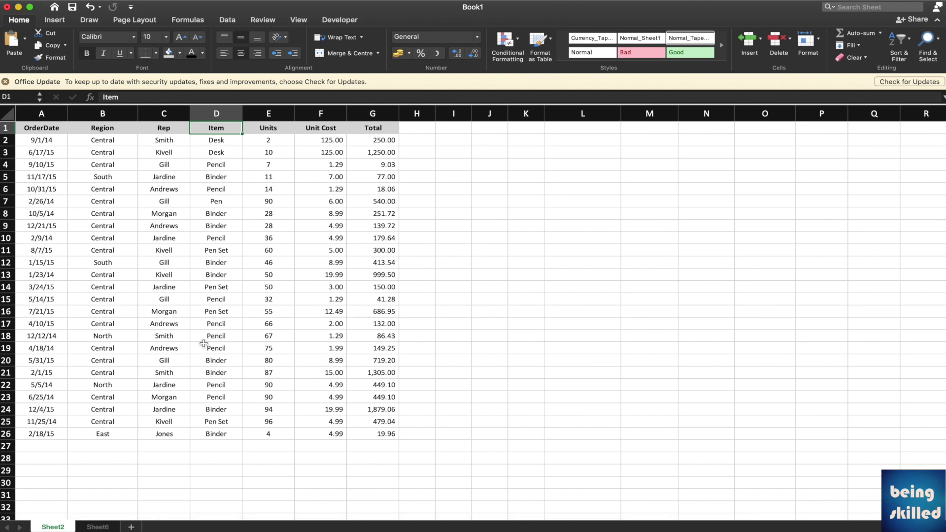
click(104, 527)
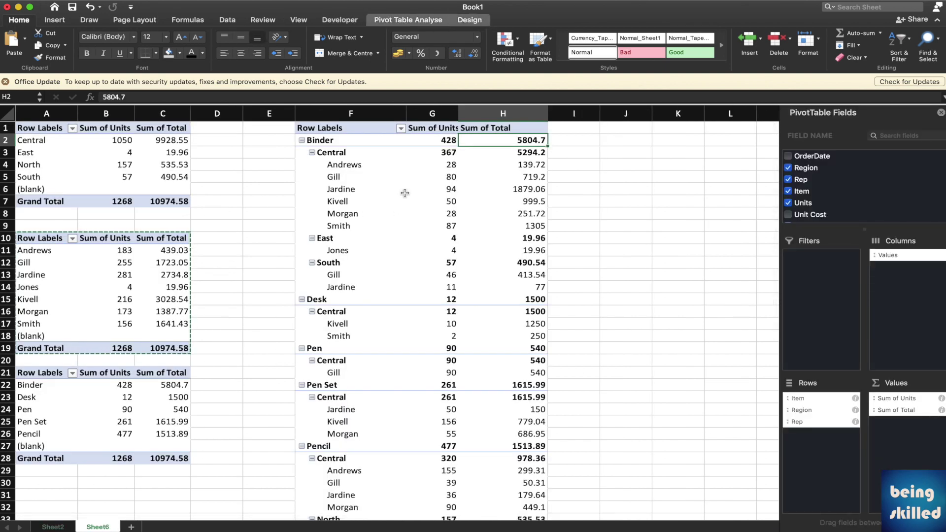
click(414, 180)
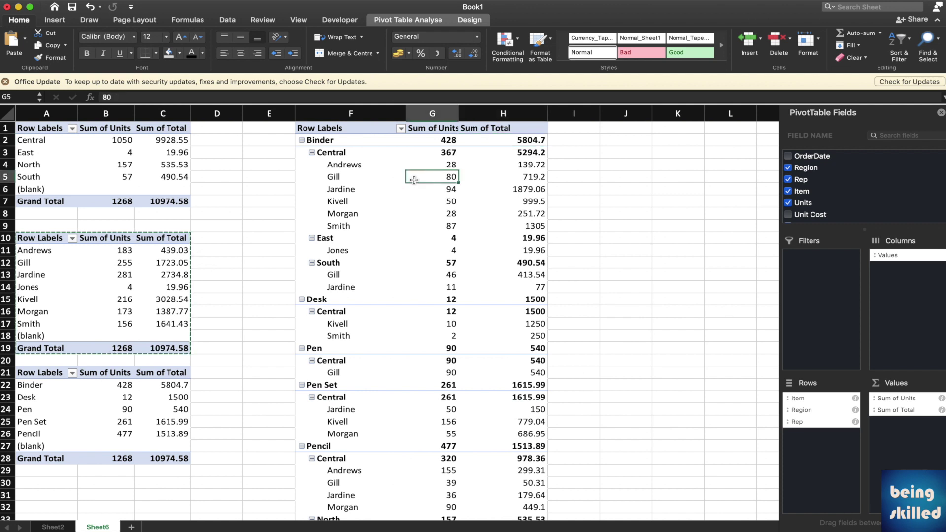
click(70, 167)
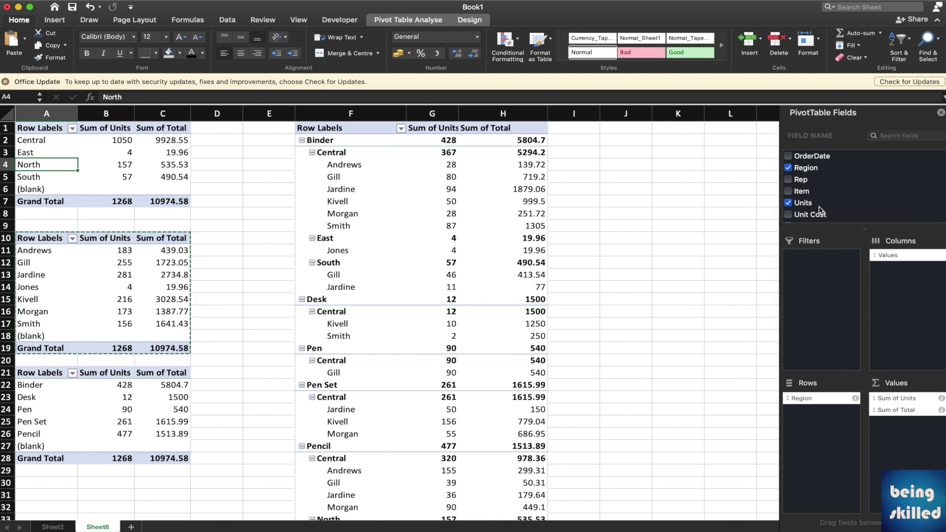
Add Units to the Region pivot's Values again and summarise Sum of Units2 as Average
drag(806, 203, 812, 205)
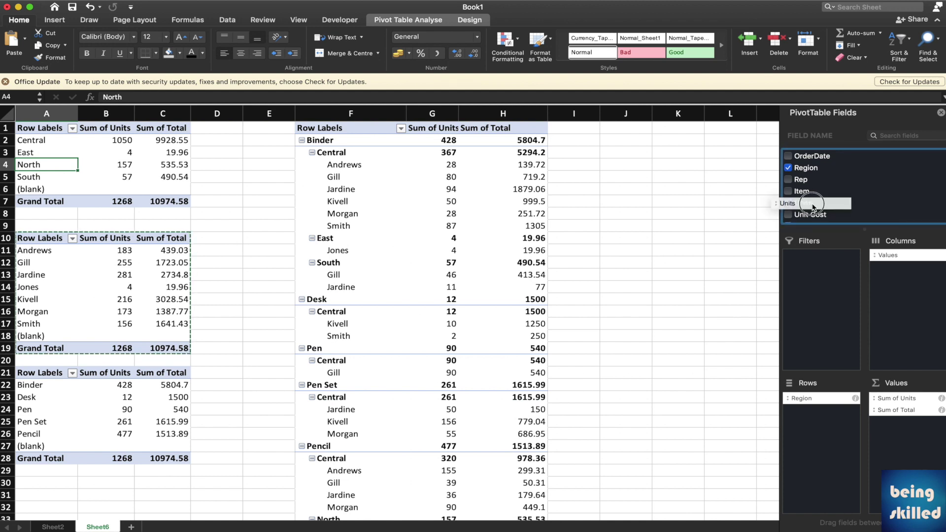
drag(859, 481, 897, 437)
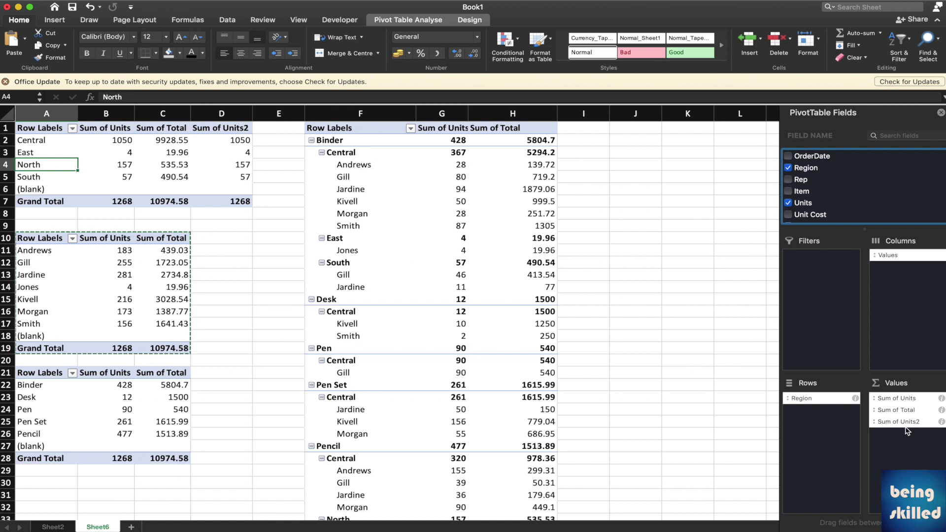
right_click(914, 426)
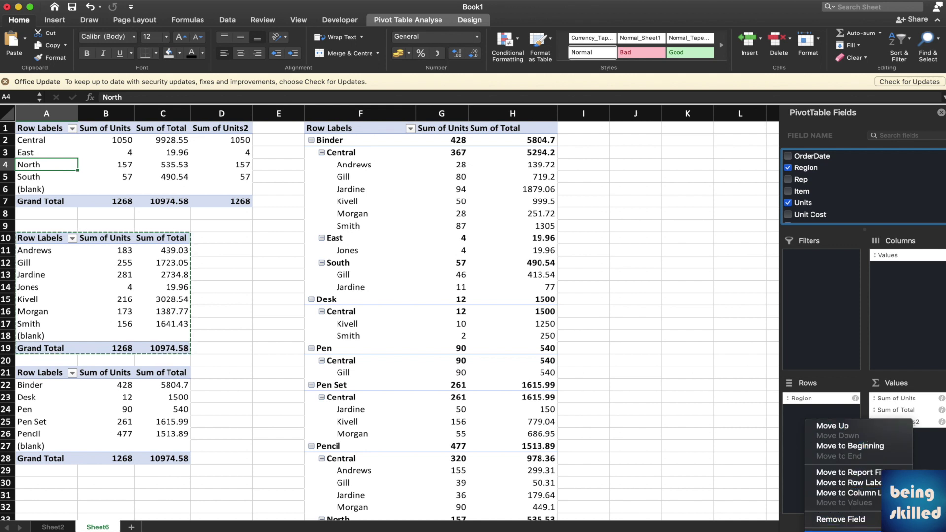
click(837, 530)
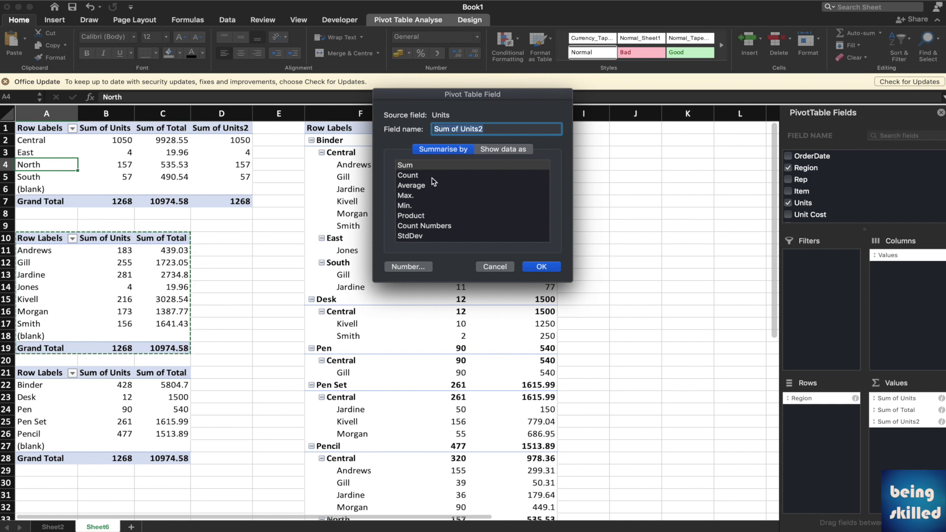
click(427, 186)
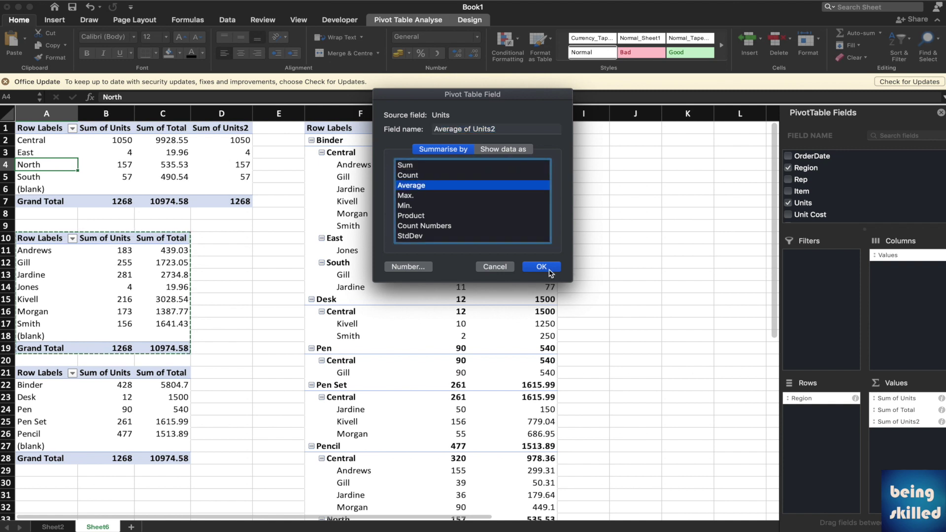
click(541, 266)
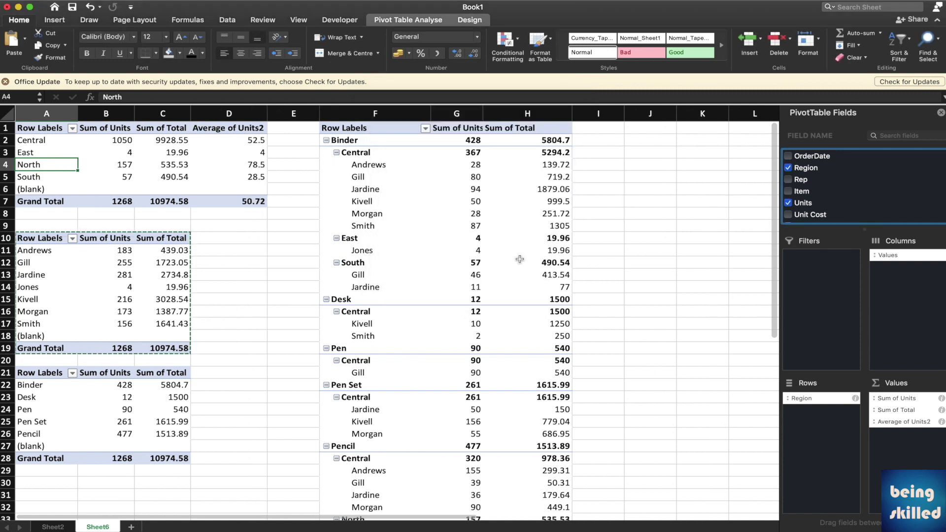
click(217, 142)
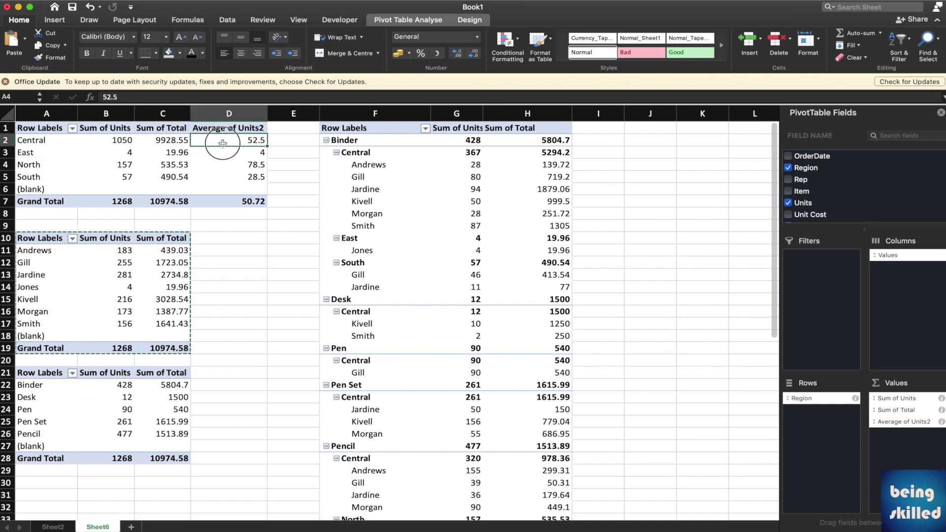
drag(217, 142, 226, 173)
click(215, 140)
mouse_move(30, 143)
mouse_down()
mouse_move(140, 146)
mouse_move(46, 143)
mouse_up()
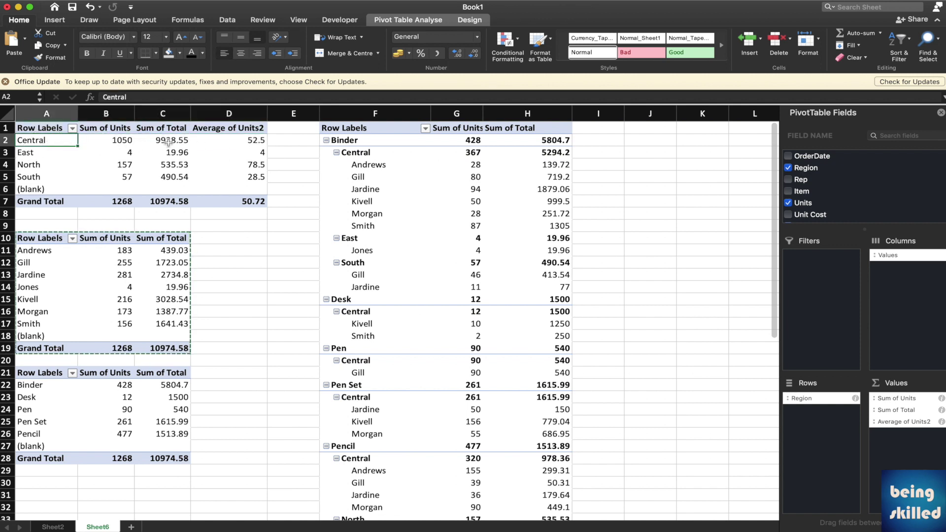
click(61, 156)
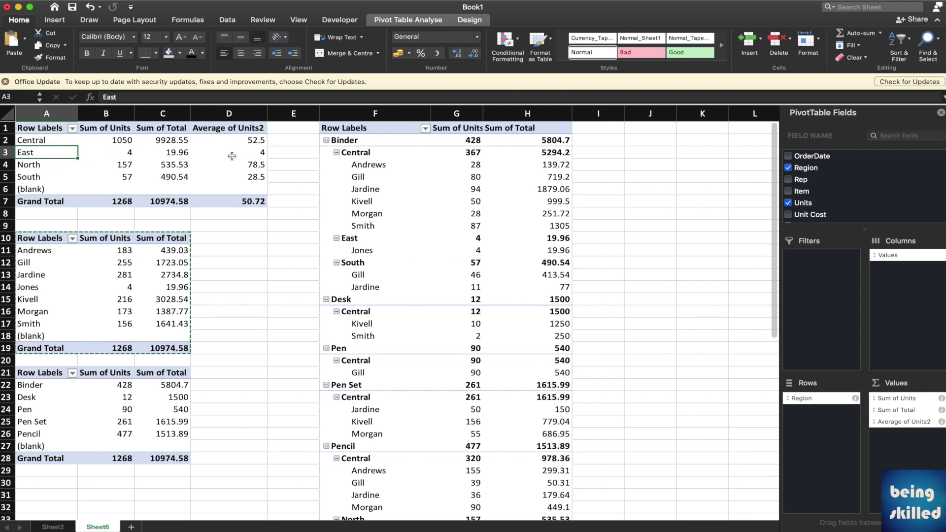
click(260, 154)
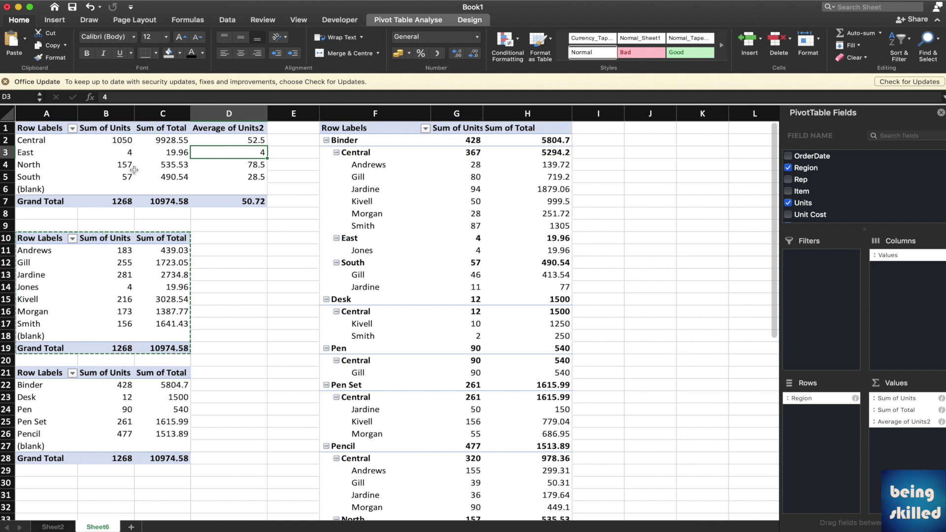
click(72, 166)
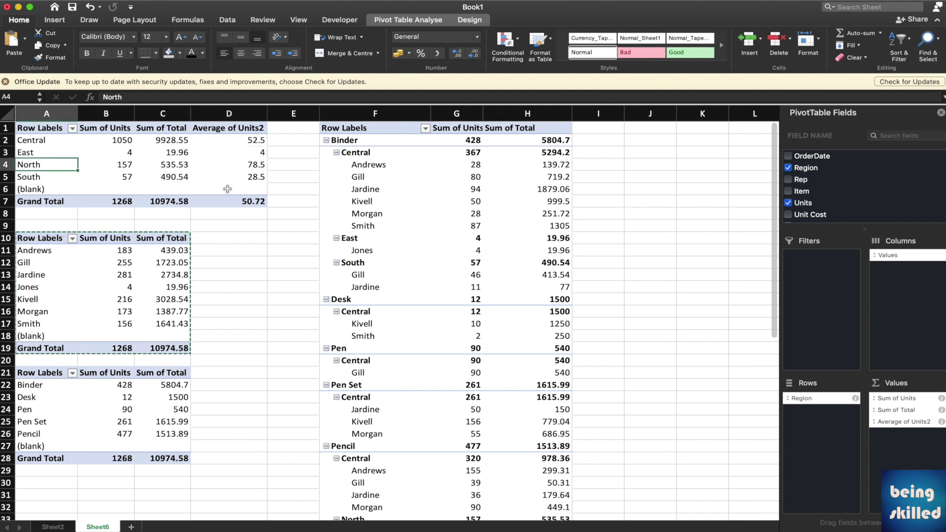
click(62, 179)
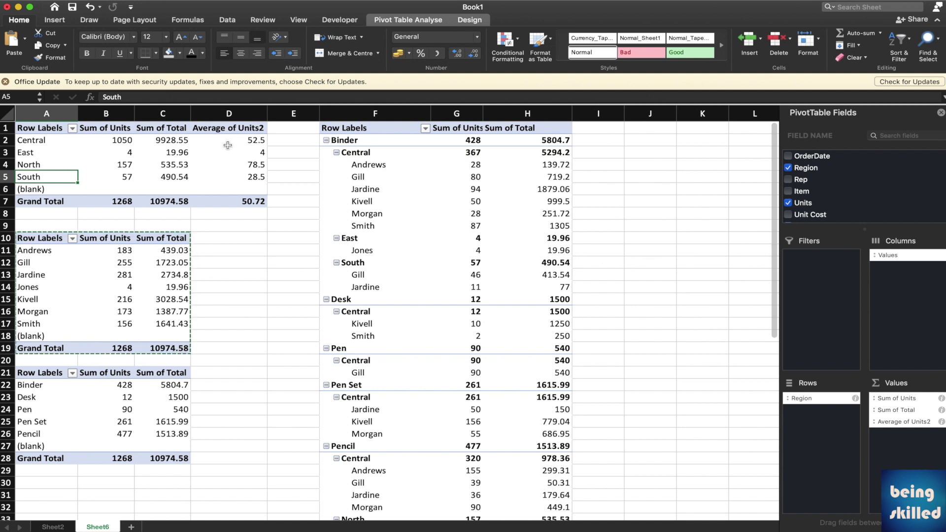
On Sheet2, change Units to 25 (row 6), 40 (row 10), 100 (row 14) and 88 (row 17)
click(54, 526)
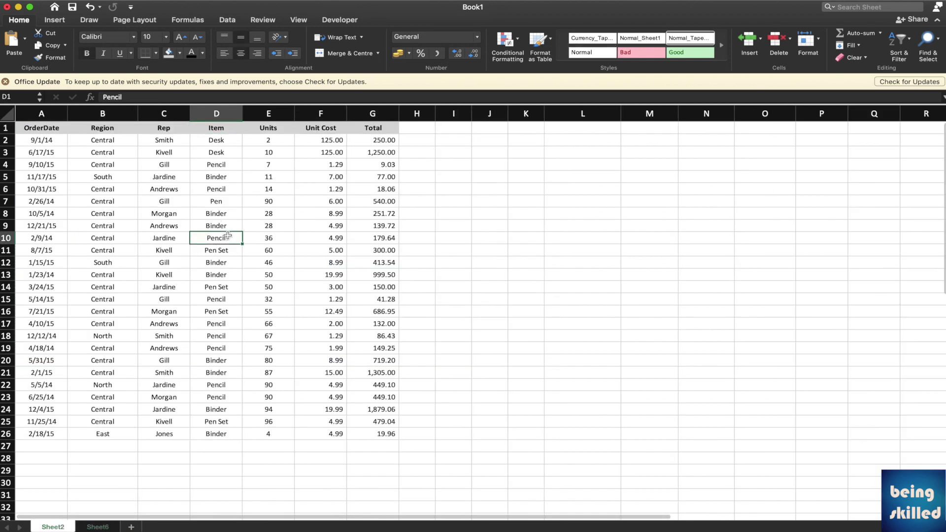
click(224, 237)
click(274, 194)
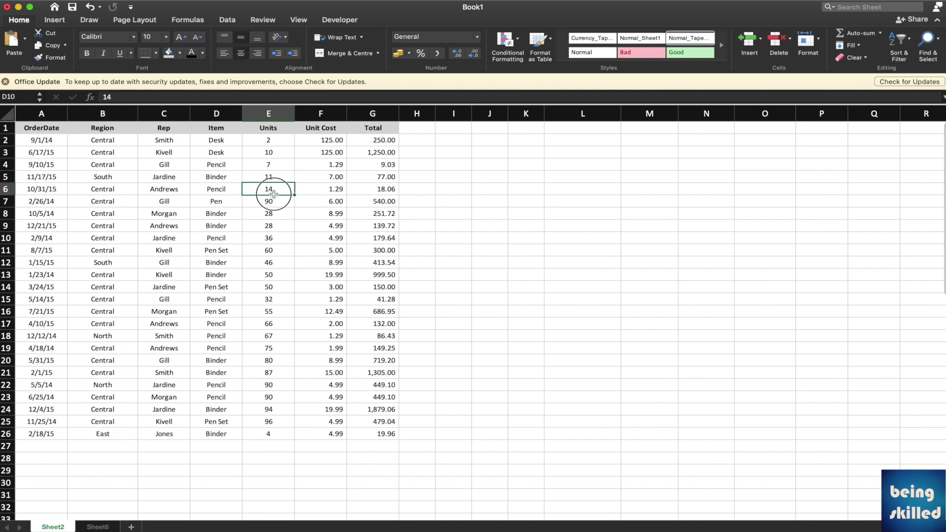
text(25)
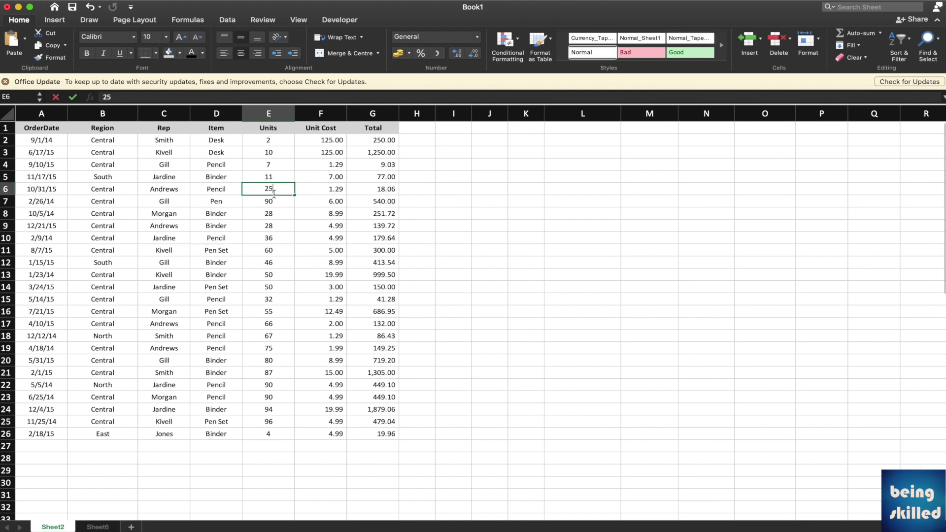
key(Return)
key(Down)
key(Down)
key(Down)
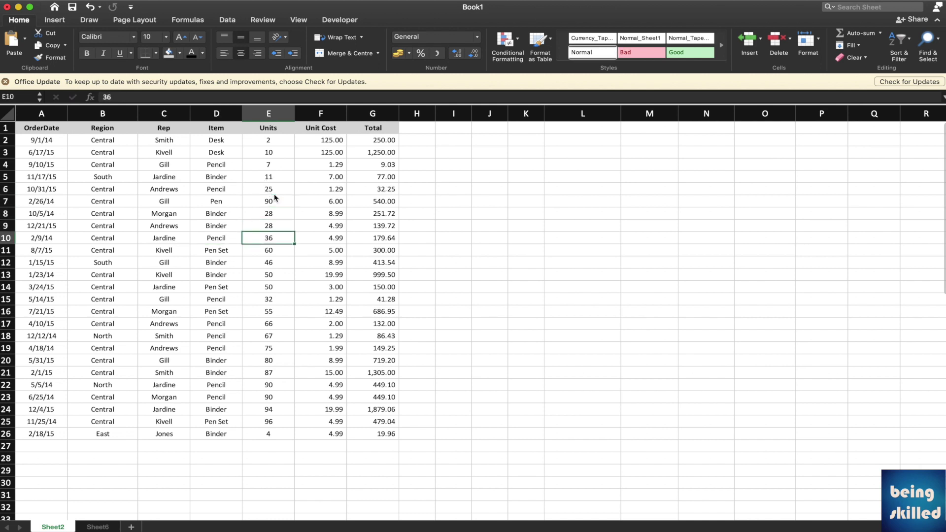
text(40)
key(Return)
click(280, 277)
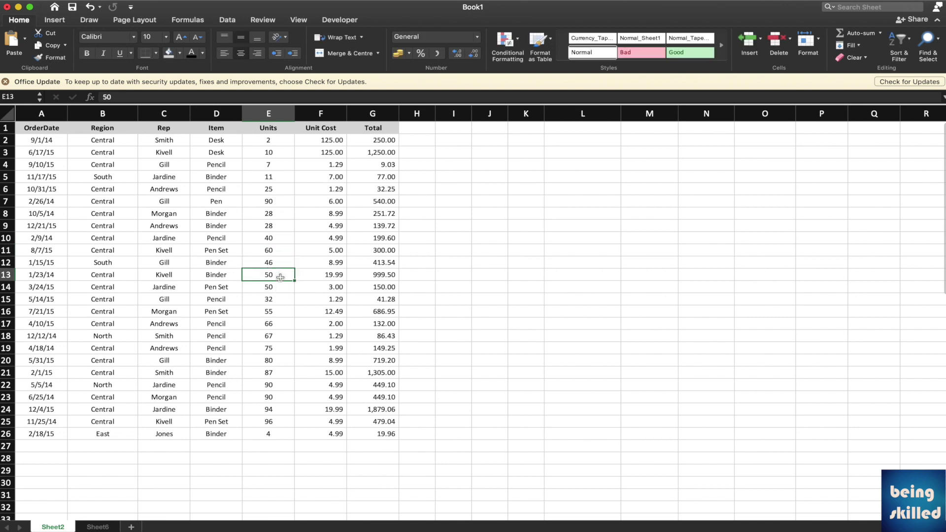
click(279, 285)
text(100)
key(Return)
key(Down)
key(Down)
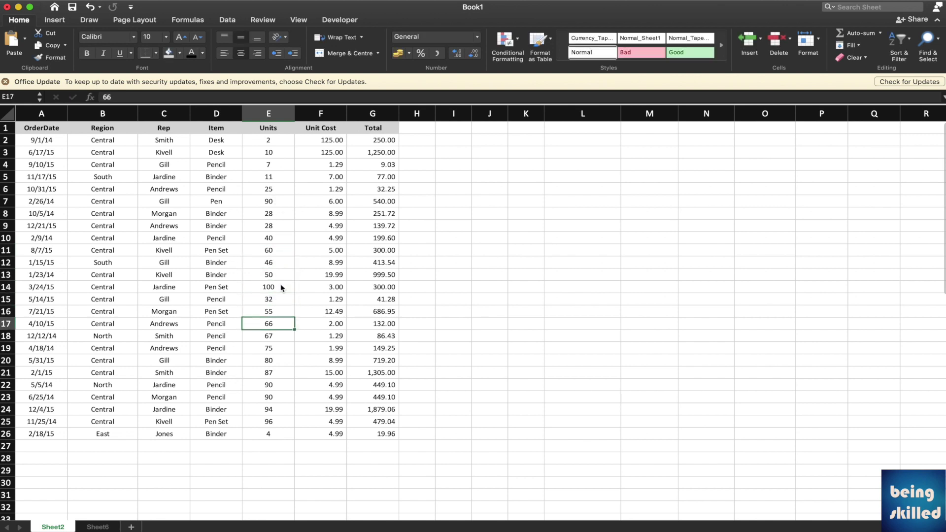
text(88)
key(Tab)
Enter new Unit Cost values 6, 3, 3 (row 13), 5 (row 10), 6 (row 6) and 7 (row 3)
key(Up)
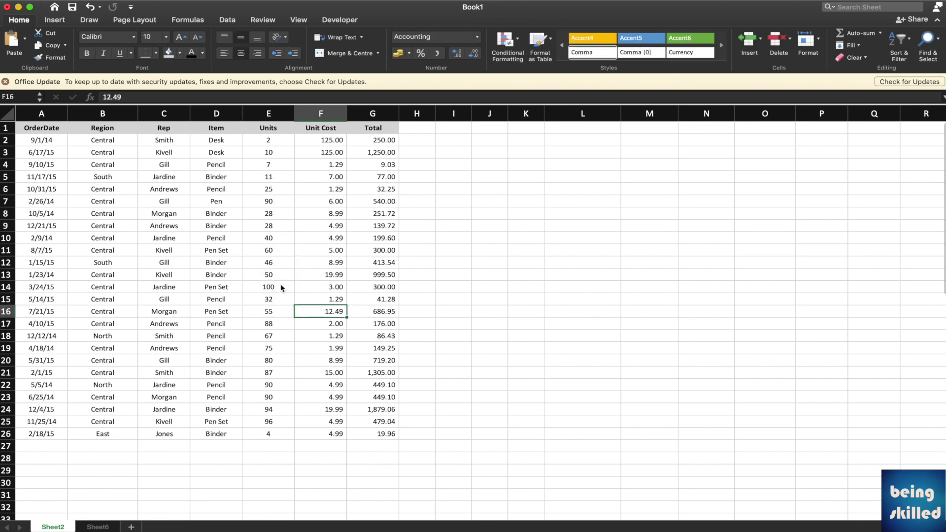
key(Down)
key(Down)
key(Down)
text(6)
key(Up)
key(Up)
text(3)
key(Up)
key(Up)
key(Up)
key(Up)
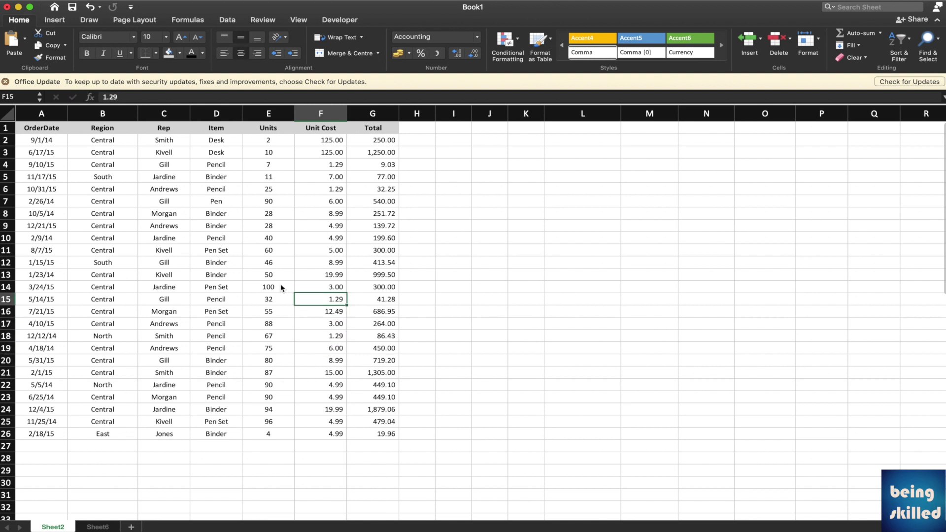
text(3)
key(Up)
key(Up)
key(Up)
text(5)
key(Up)
key(Up)
key(Up)
key(Up)
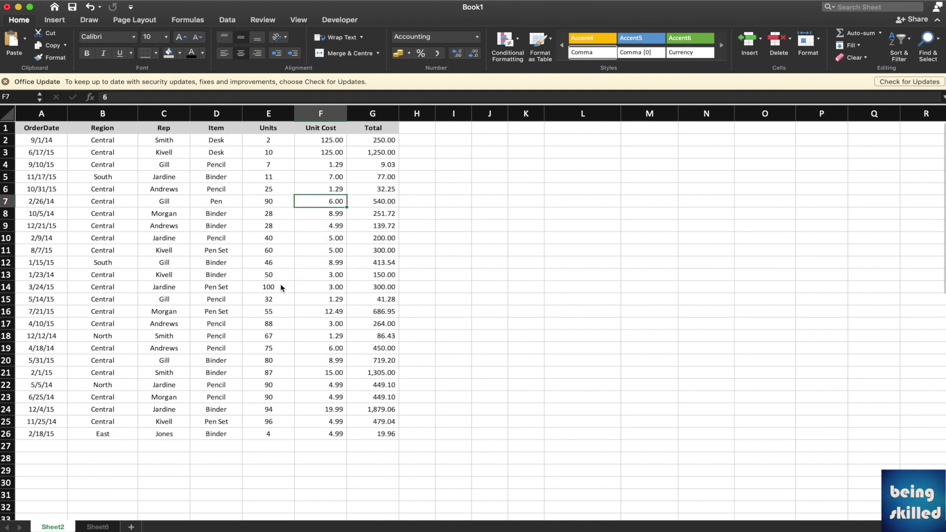
text(6)
key(Up)
key(Up)
key(Up)
text(7)
key(Down)
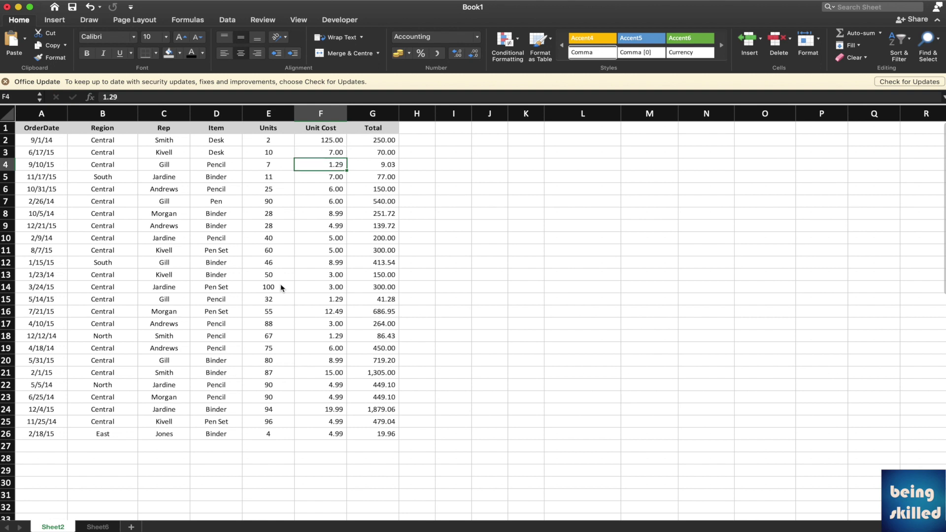
key(Down)
key(Down)
key(Down)
key(Down)
key(Down)
key(Down)
Change the row 24 unit cost from 19.99 to 6.00 and return to Sheet6
click(314, 435)
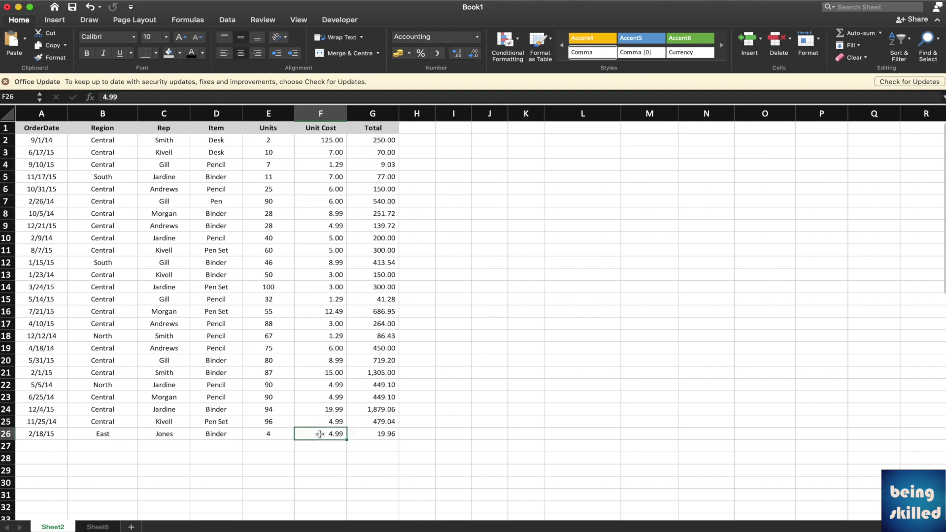
click(340, 420)
click(338, 413)
text(6)
key(Up)
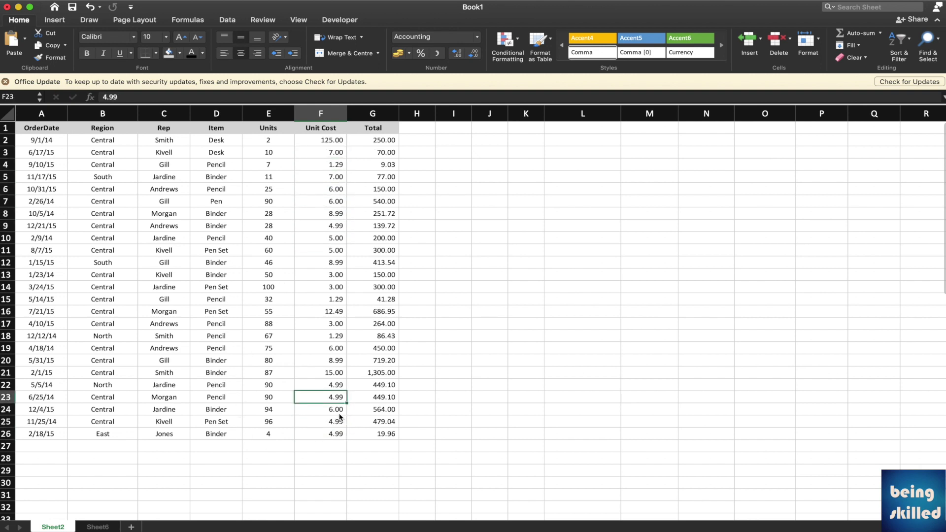
click(98, 527)
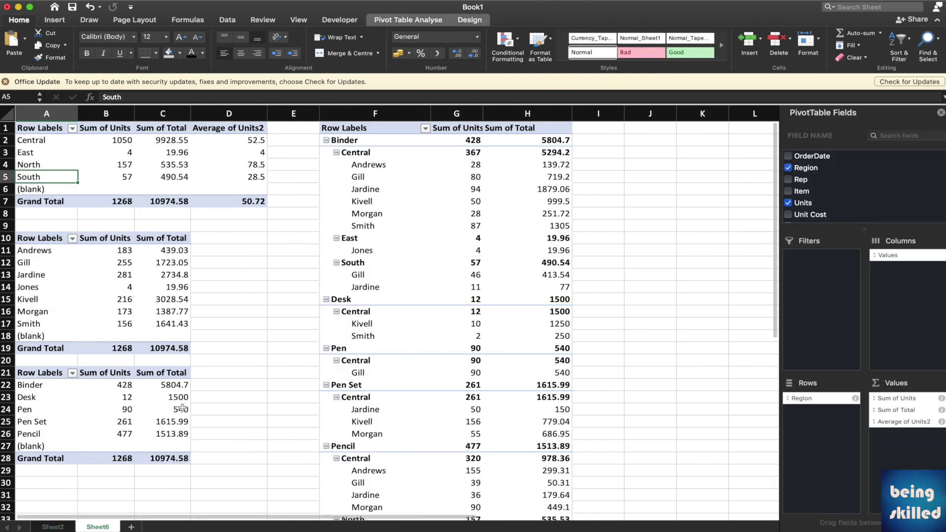
Refresh the pivots and Refresh All, updating totals to 1355 units and 8365.07
click(181, 166)
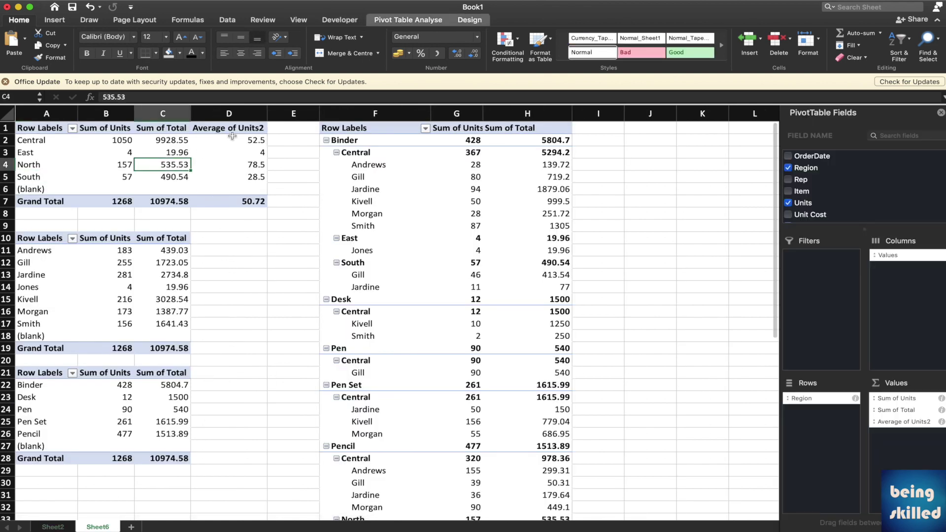
click(419, 21)
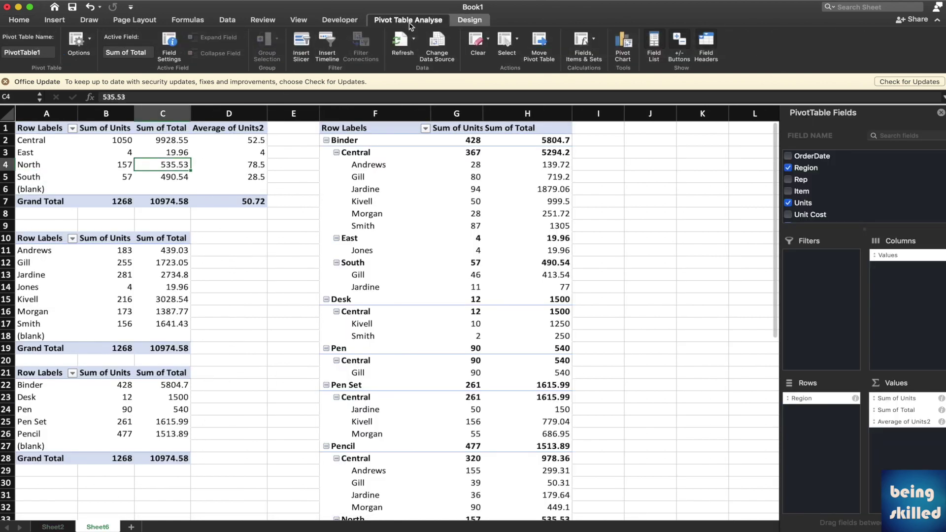
click(400, 43)
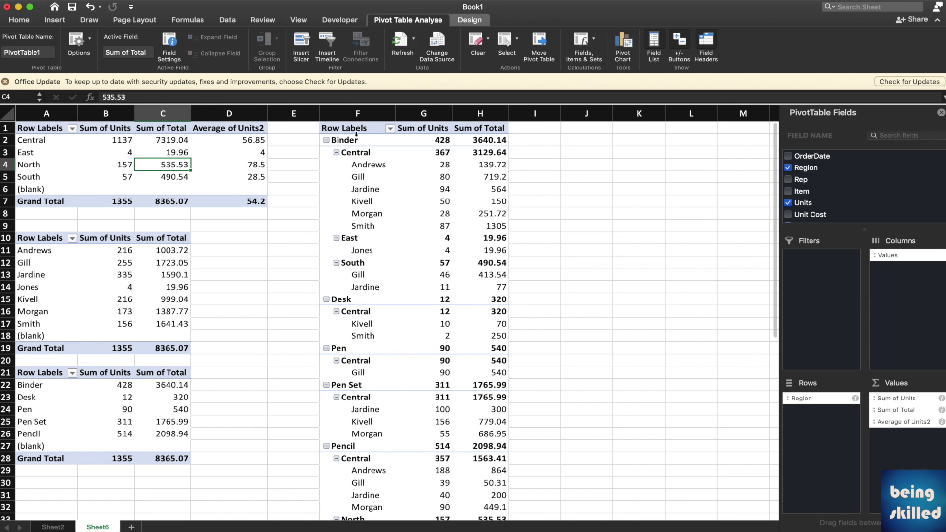
click(418, 44)
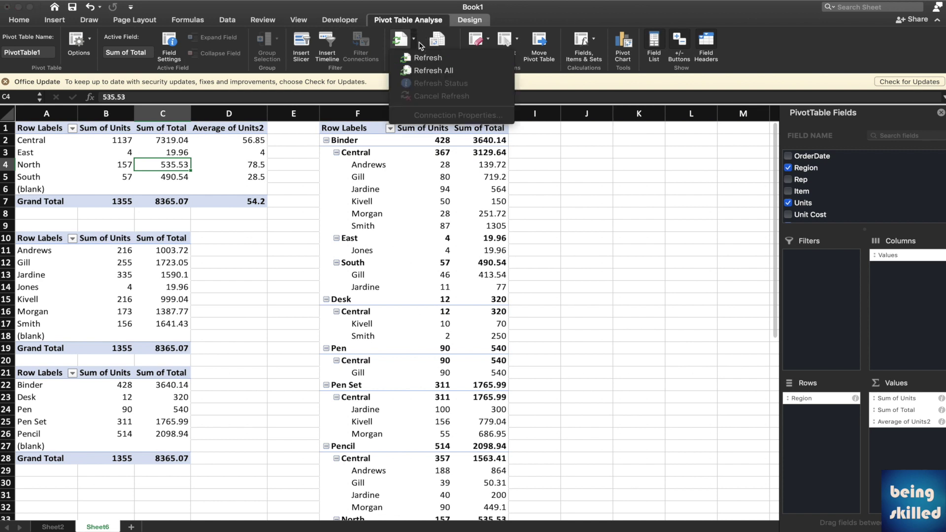
click(434, 71)
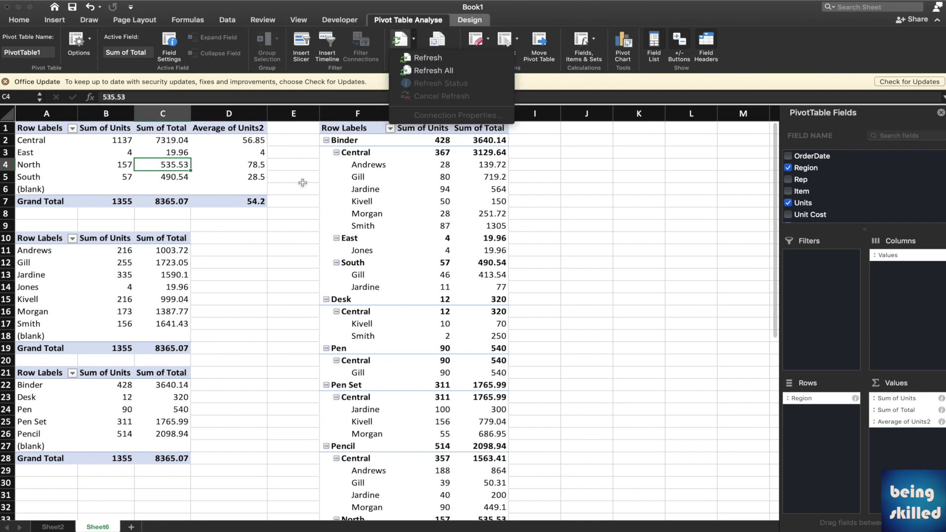